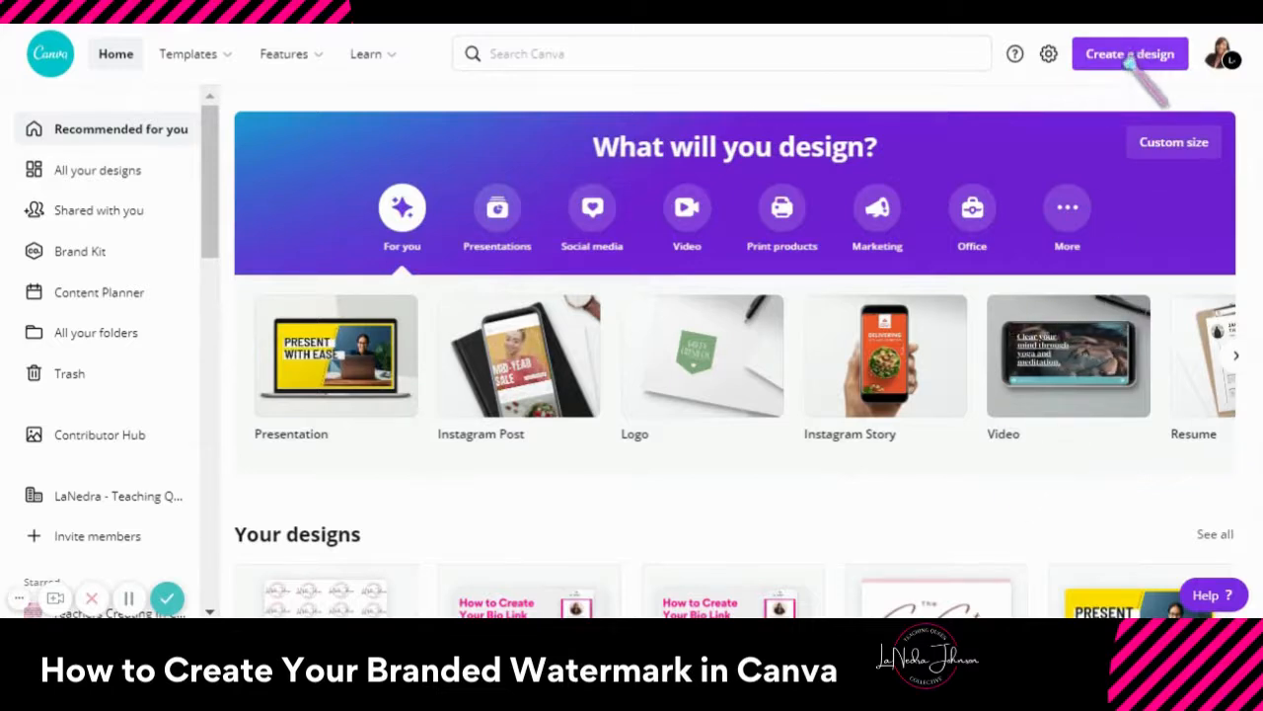
Create a new blank design using the Facebook Post format
click(1133, 55)
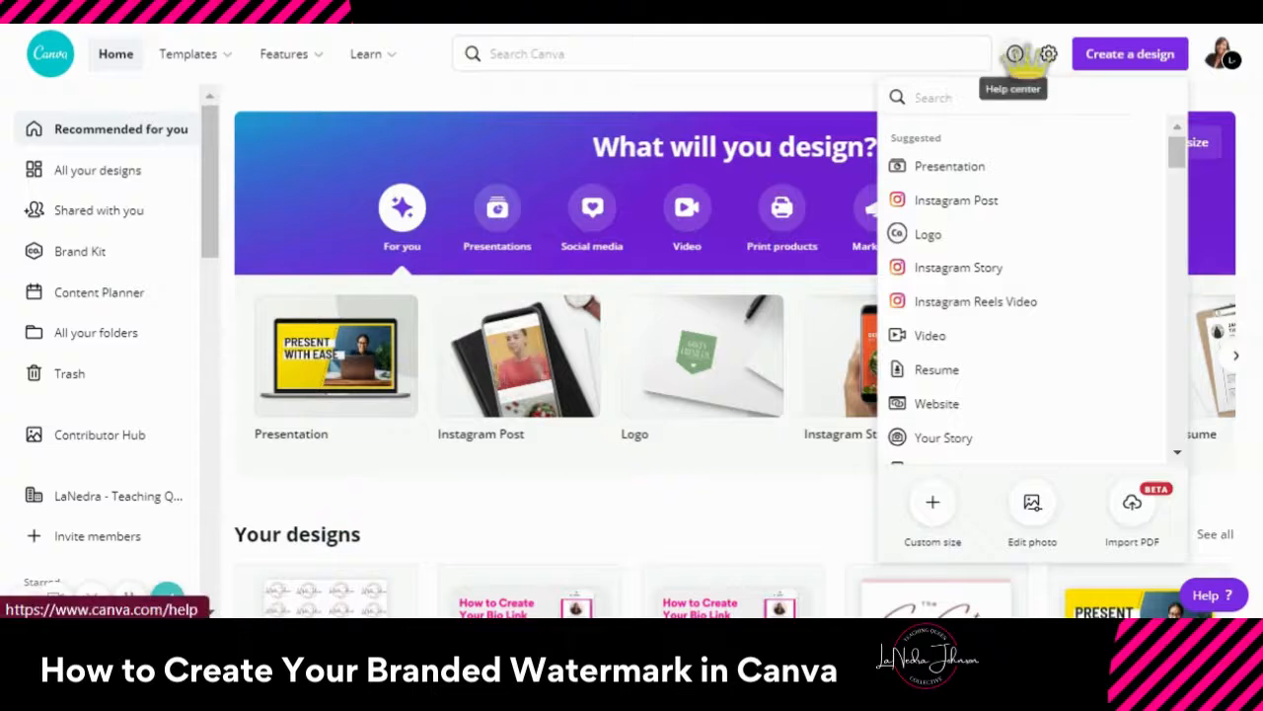
text(facebook)
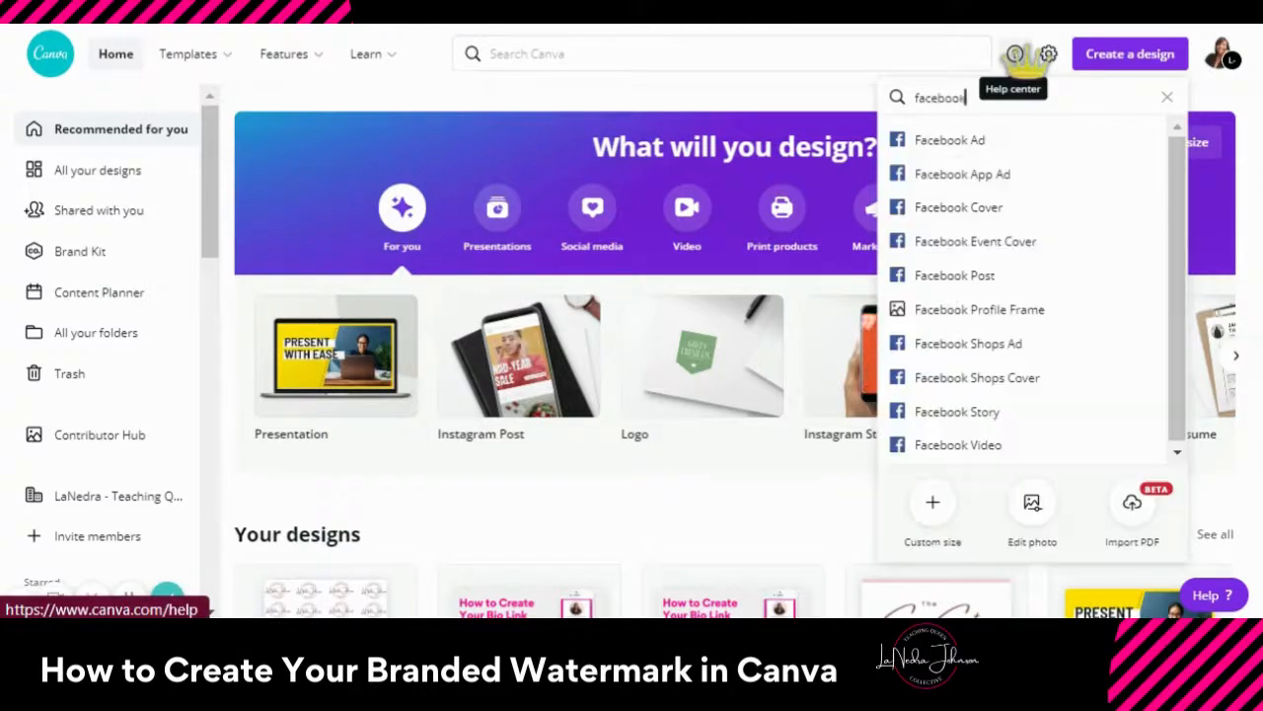
text( post)
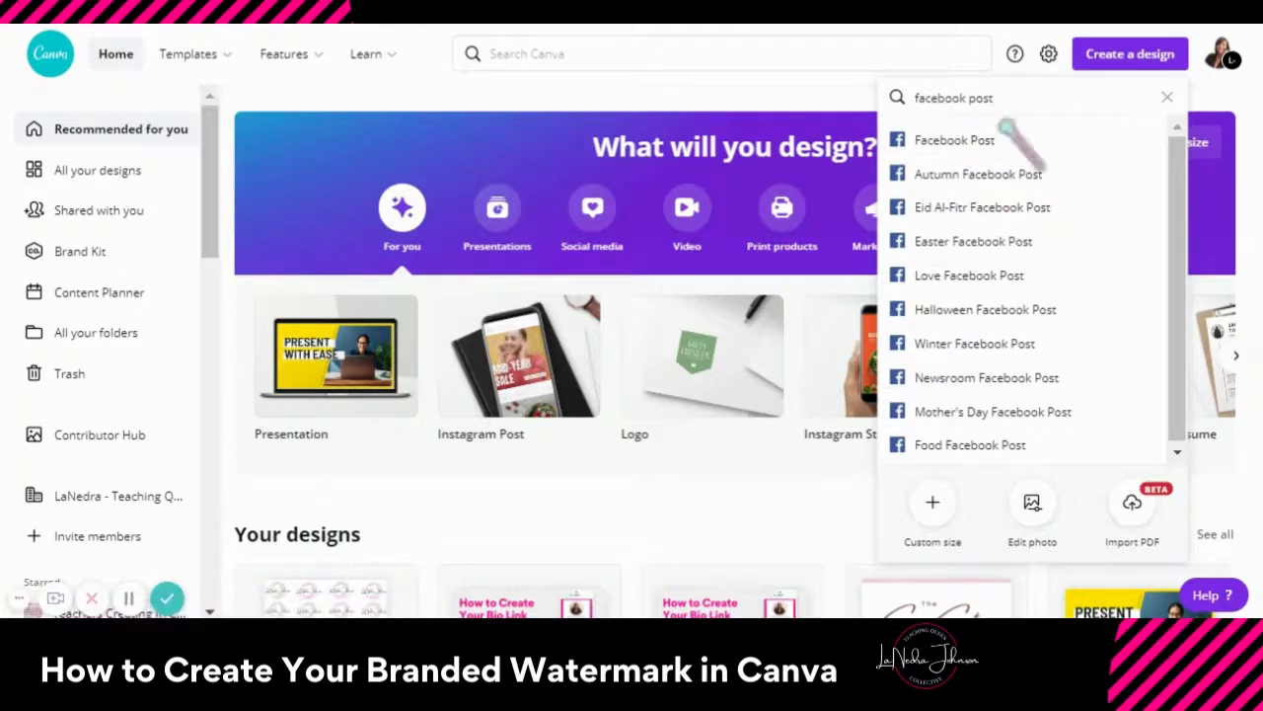
click(975, 145)
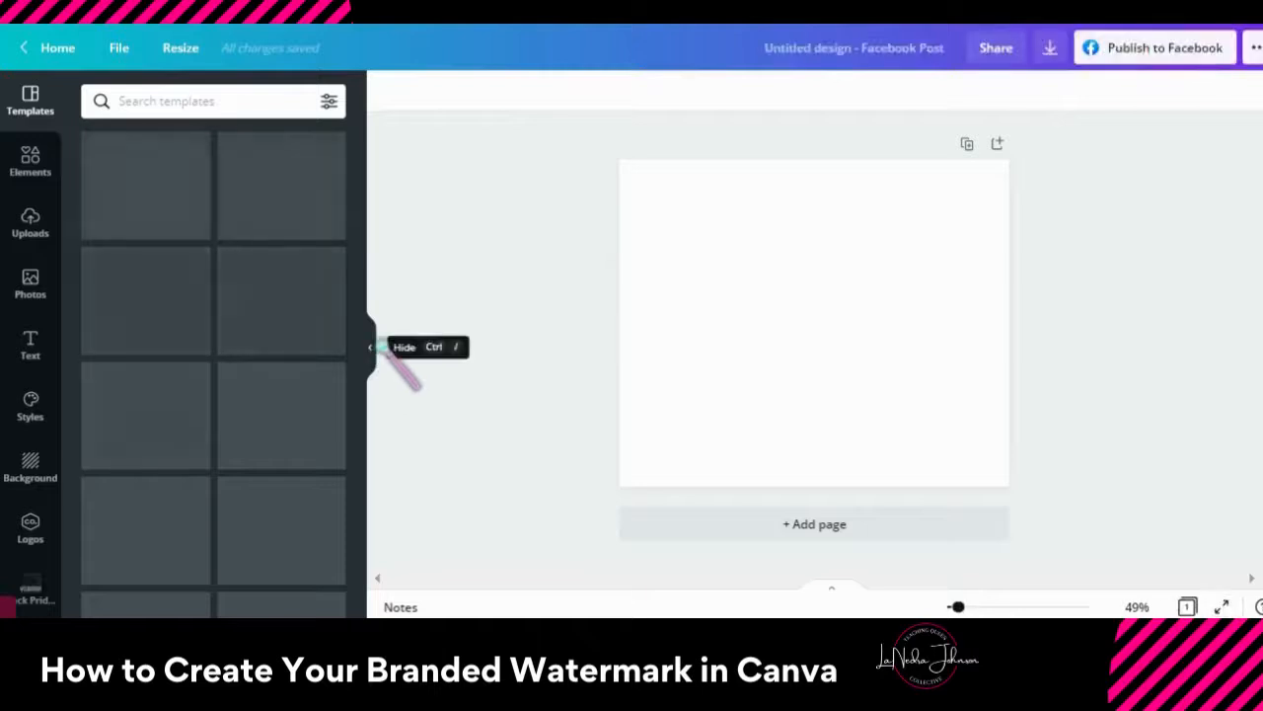
Add the brand logo with the pink circle and black signature lettering to the blank page
click(371, 347)
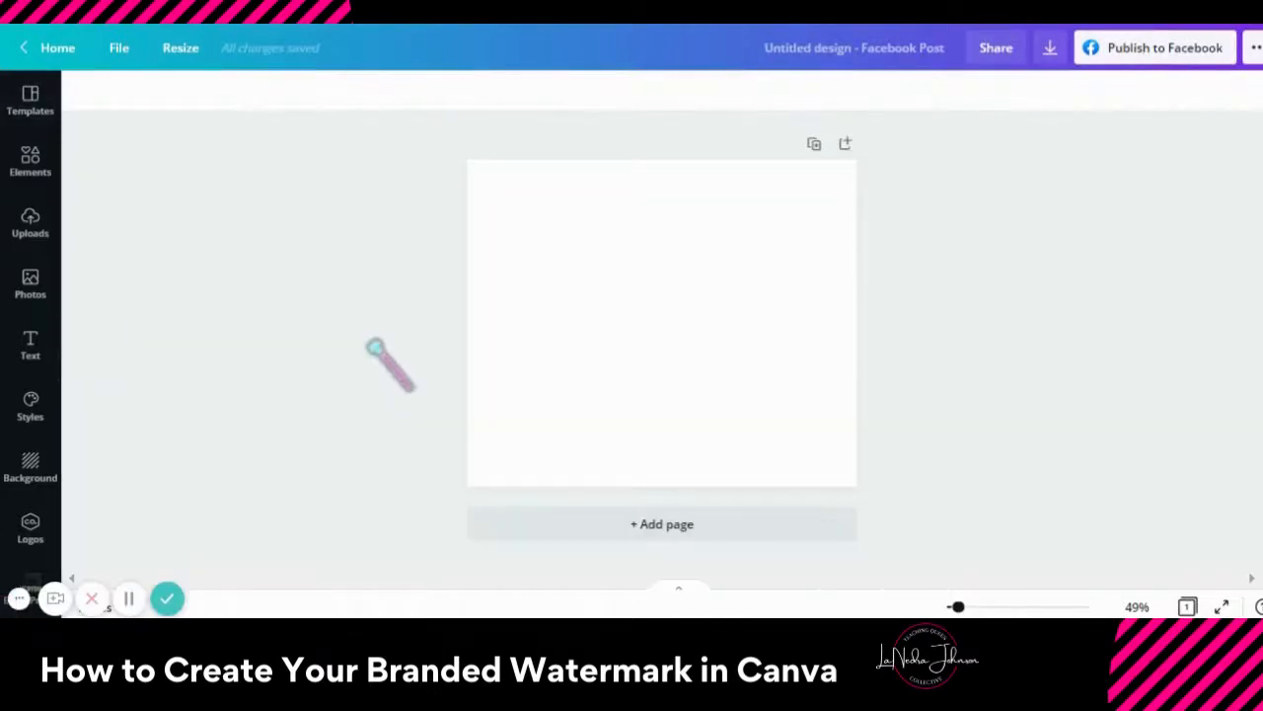
key(ctrl+plus)
key(ctrl+plus)
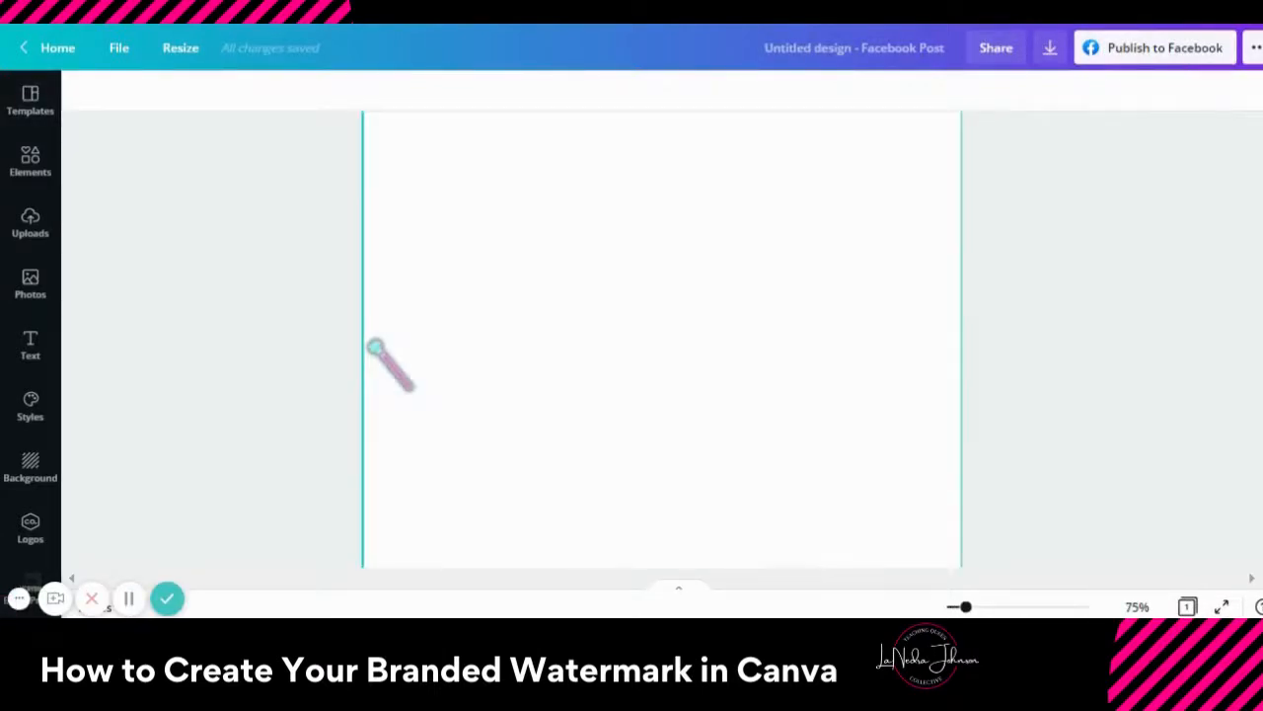
drag(1260, 328, 1261, 276)
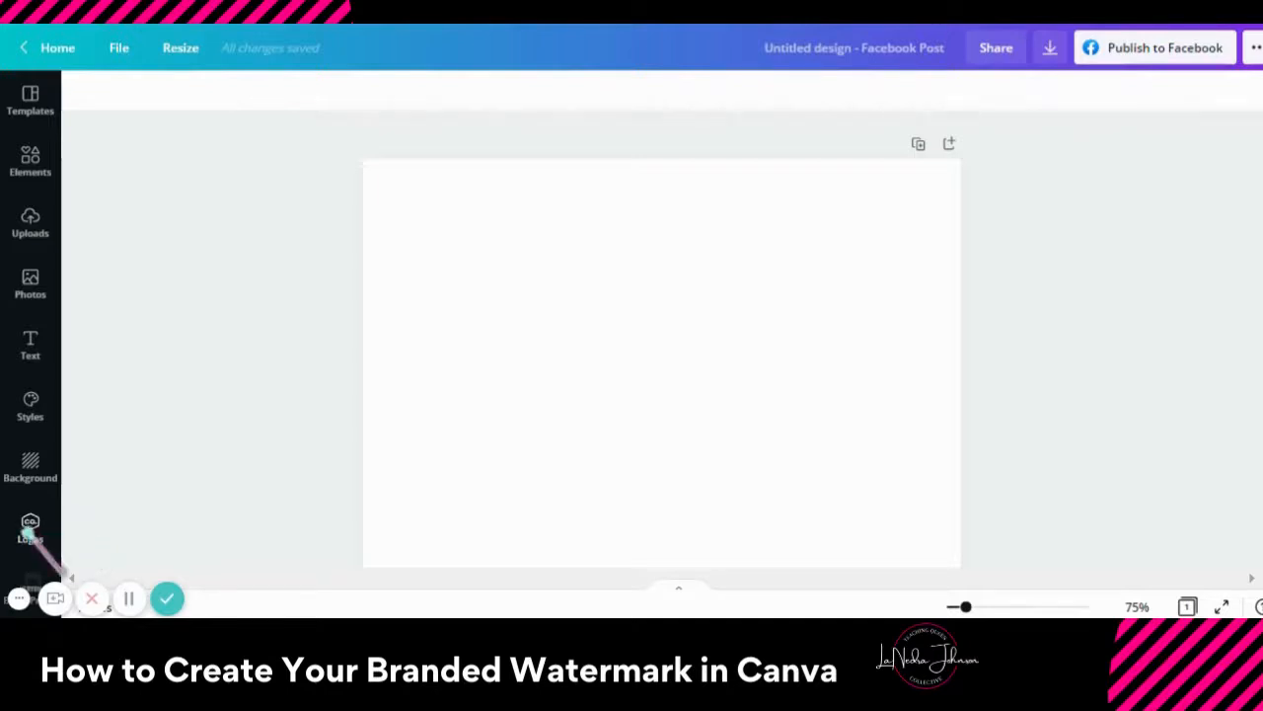
click(29, 523)
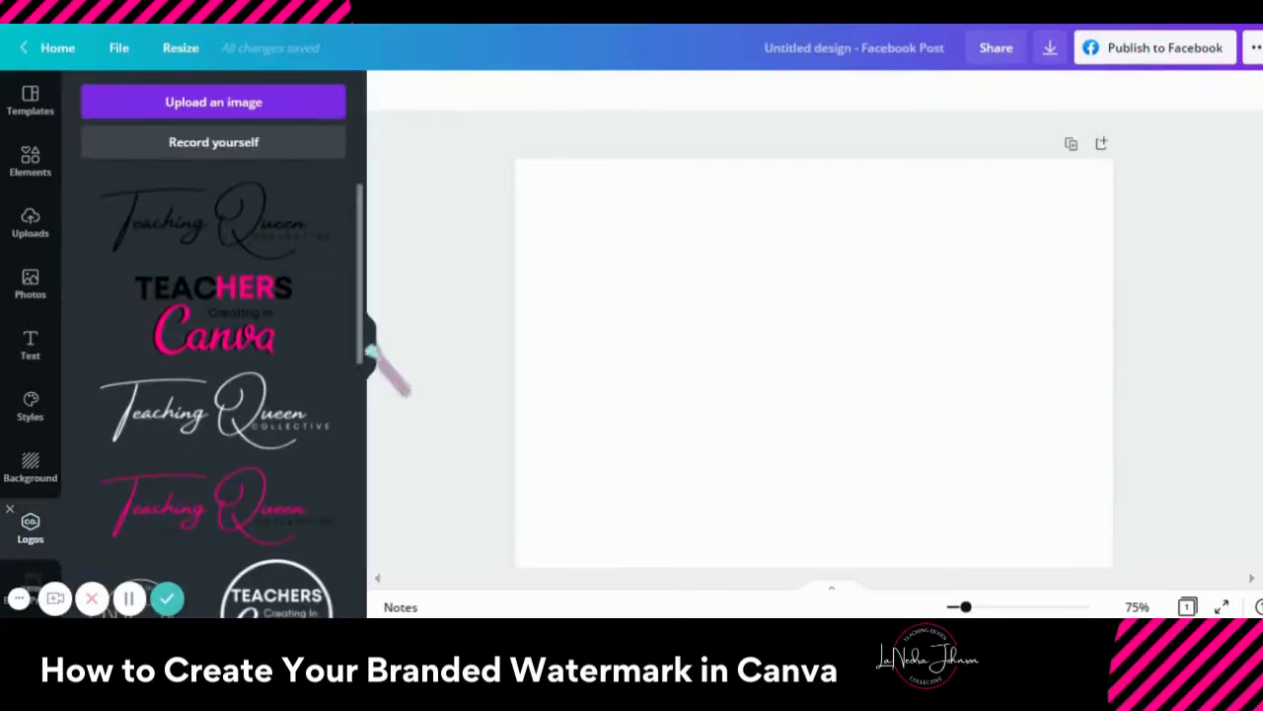
scroll(373, 330, down, 3)
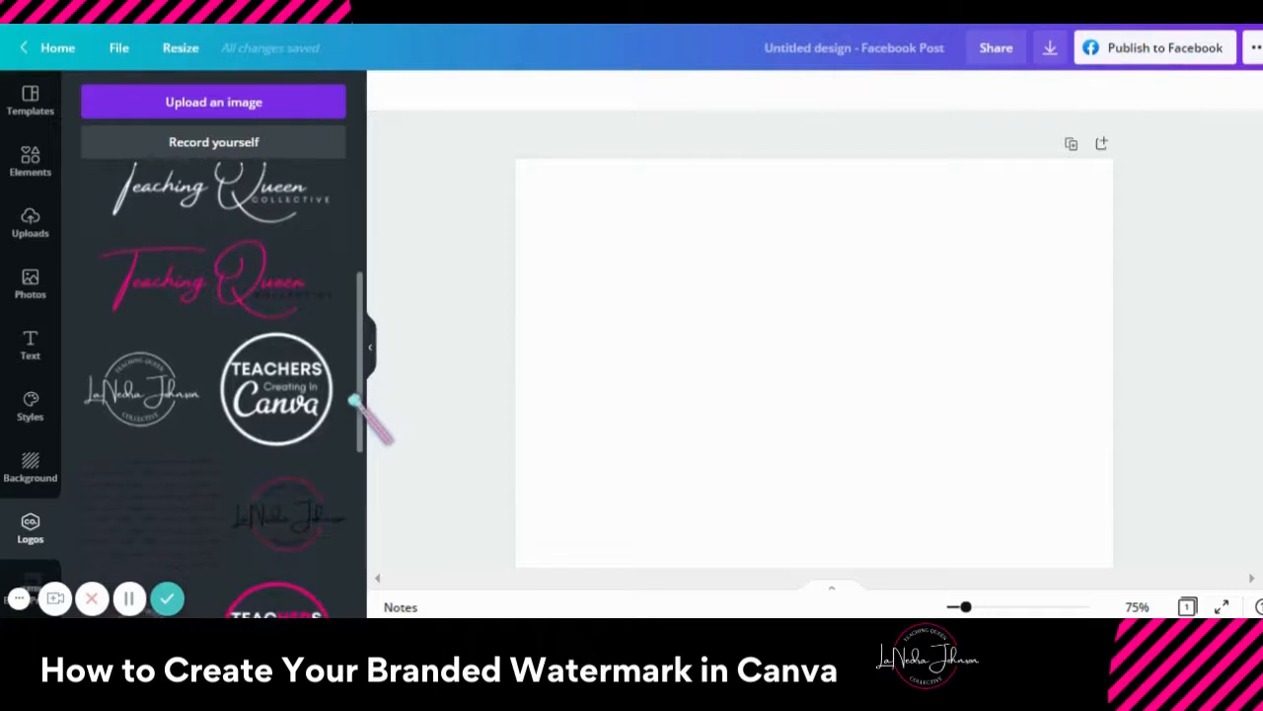
click(285, 515)
click(371, 346)
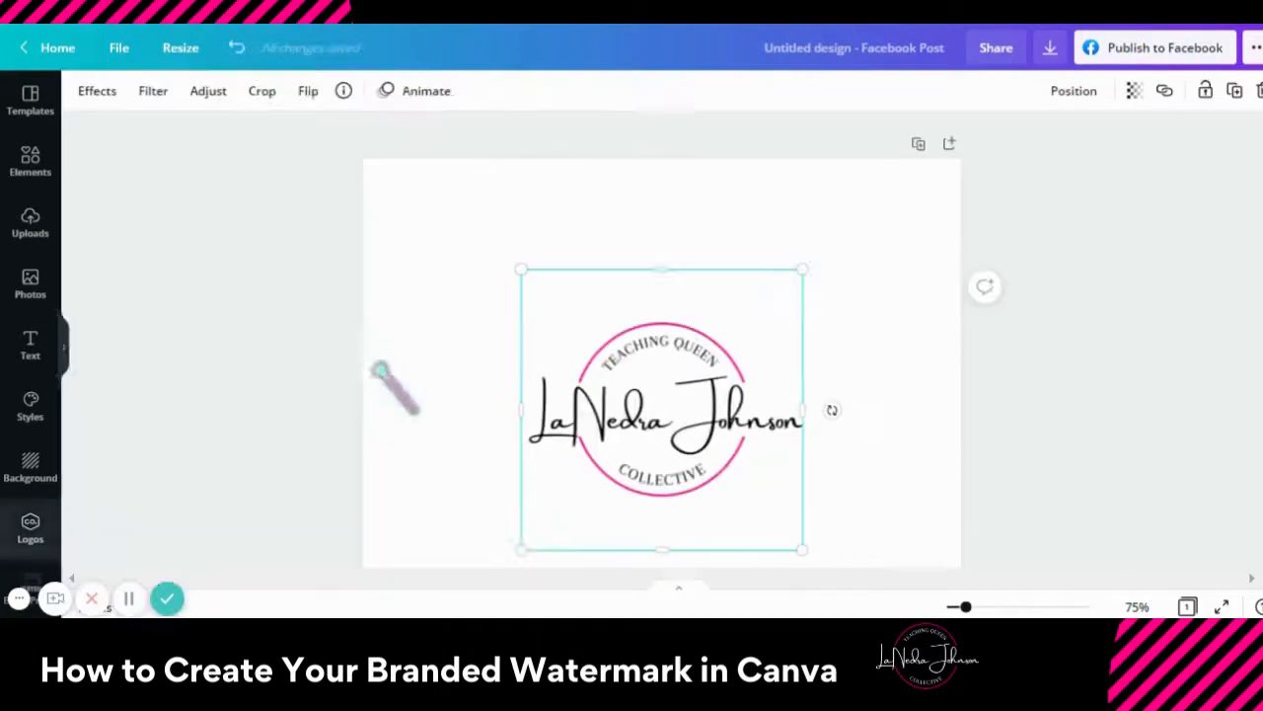
Crop the empty space above and below the logo and fit it at a small size into the page's upper-left corner
drag(669, 271, 675, 309)
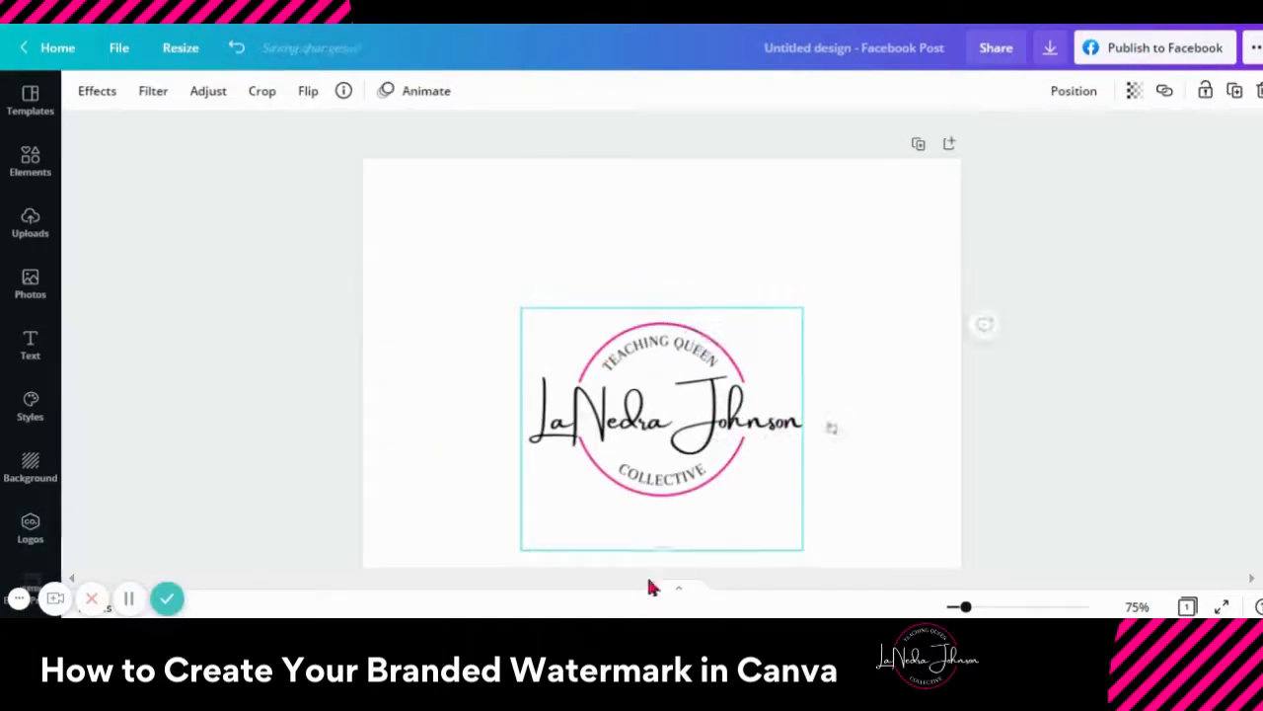
drag(663, 552, 677, 522)
drag(738, 456, 557, 288)
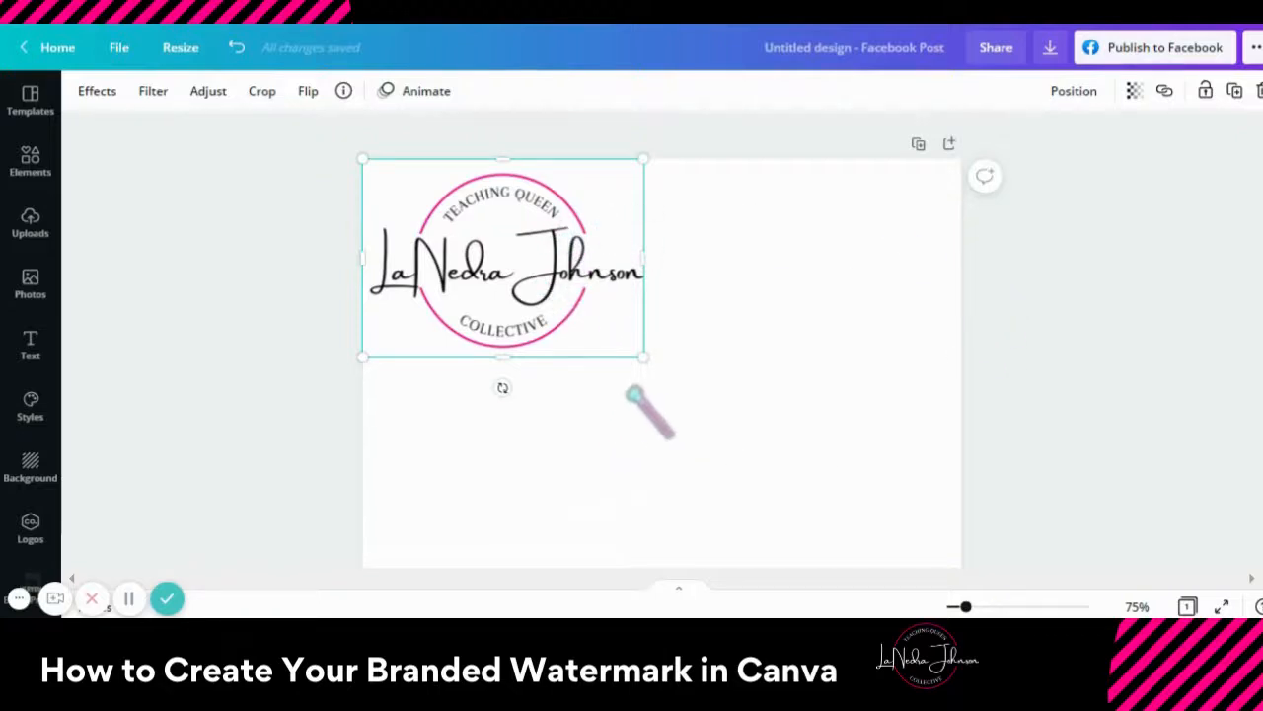
drag(648, 355, 517, 280)
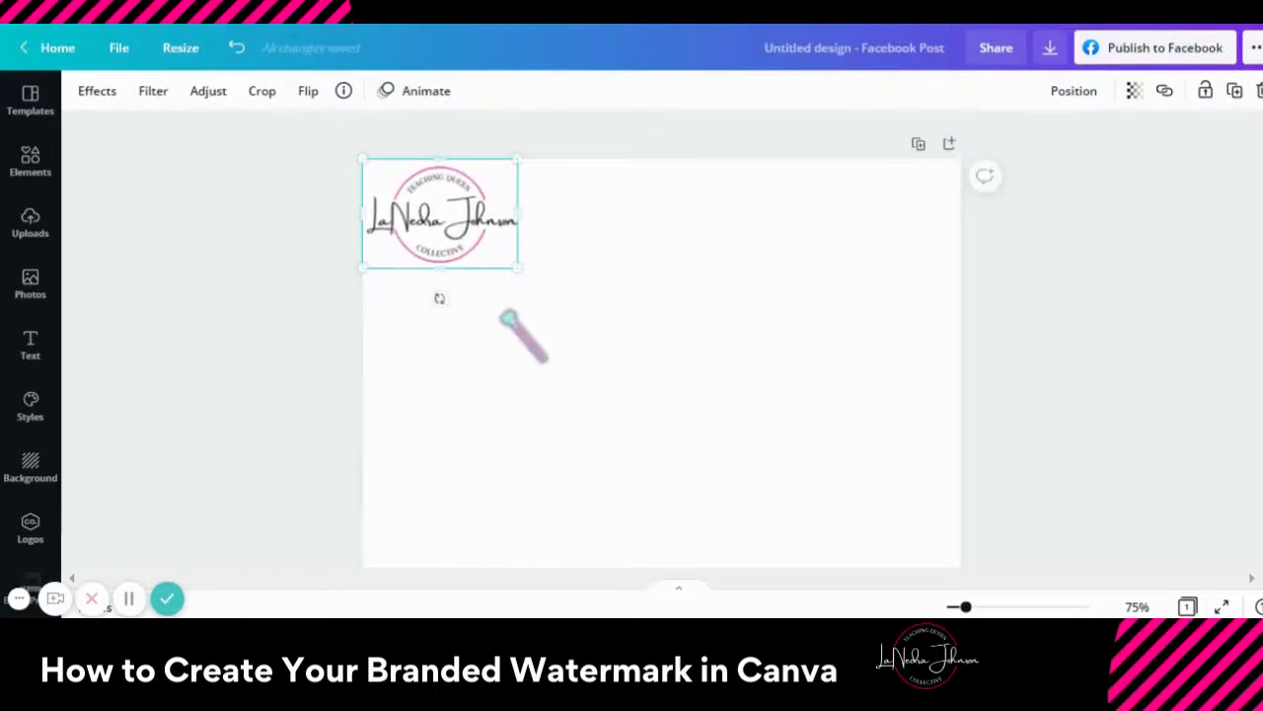
click(484, 356)
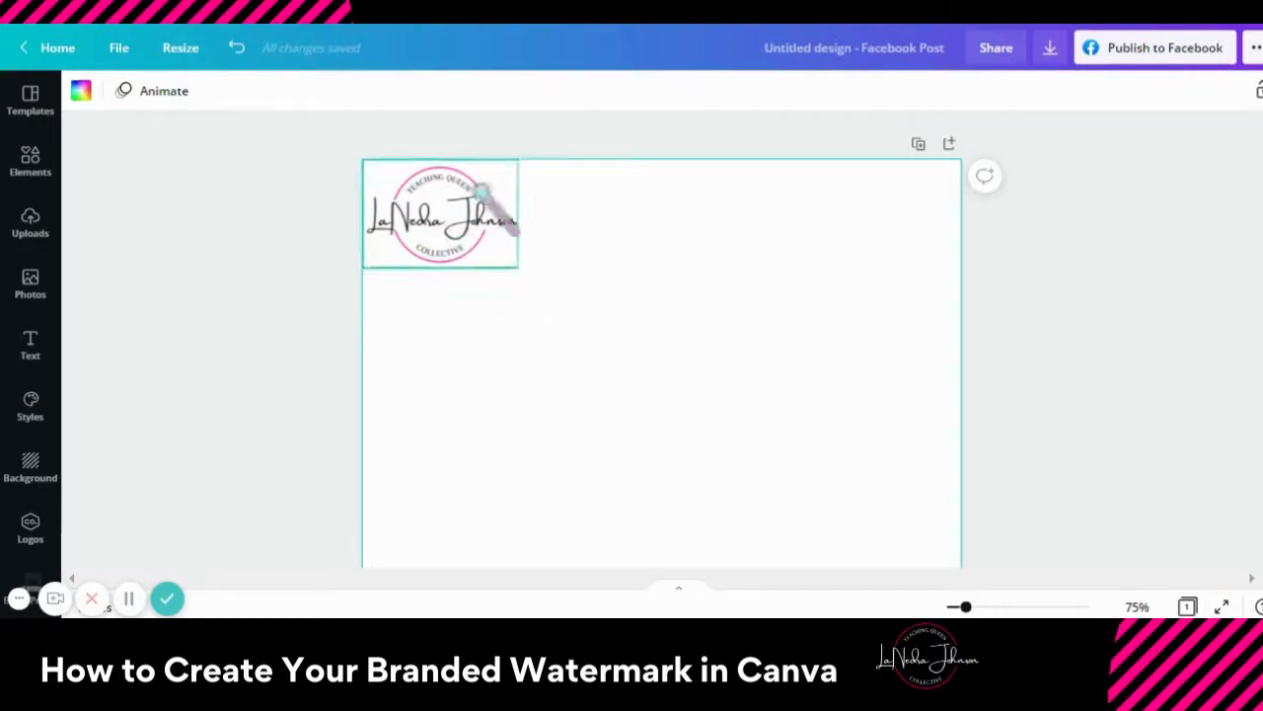
click(462, 250)
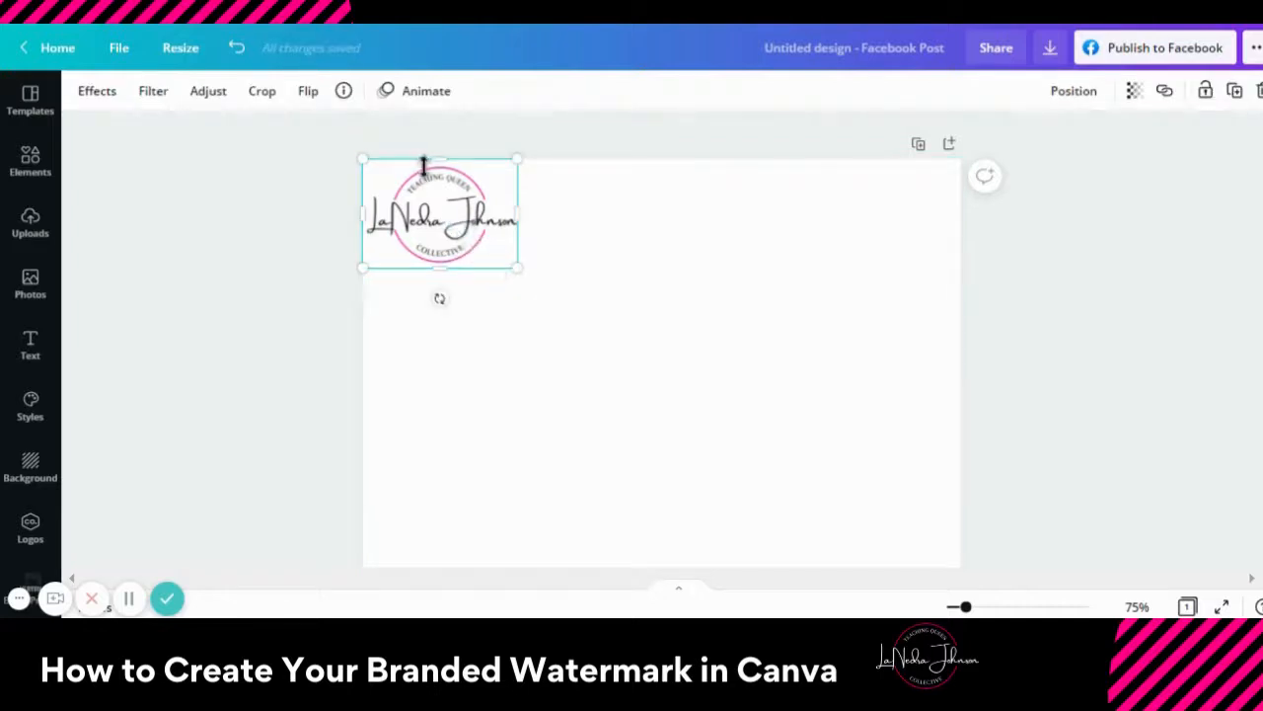
click(1235, 91)
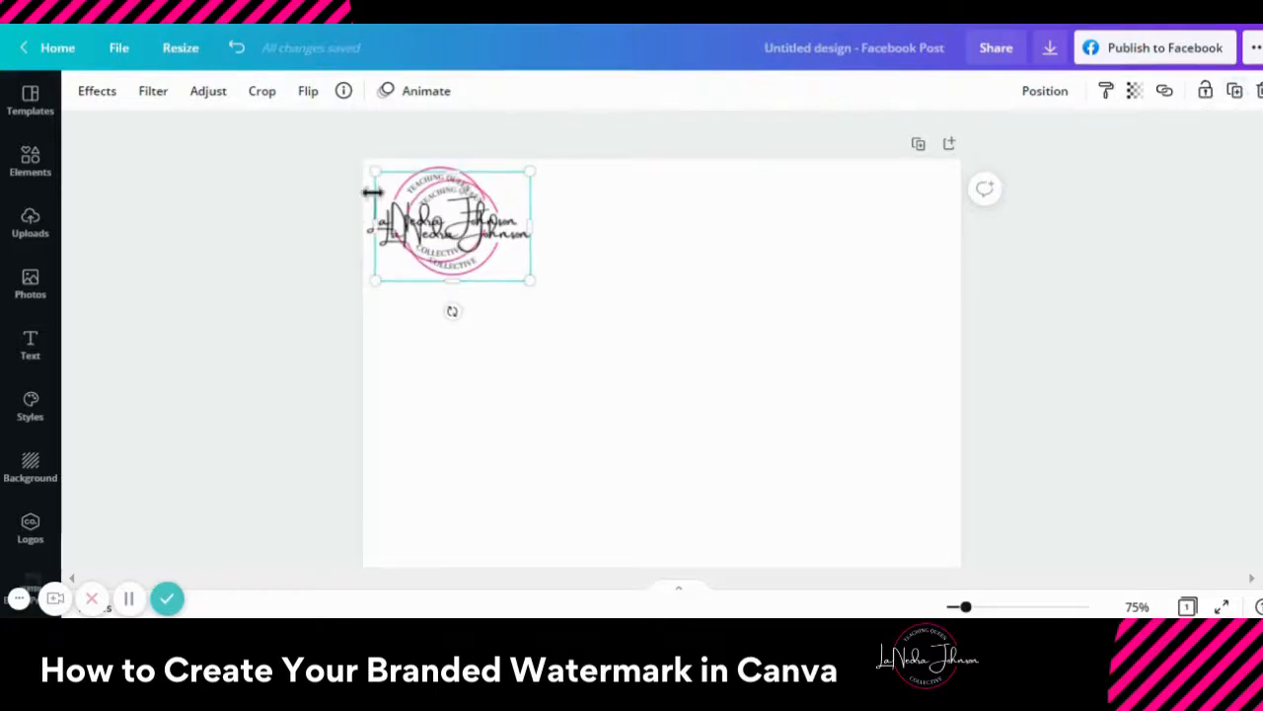
drag(460, 233, 490, 247)
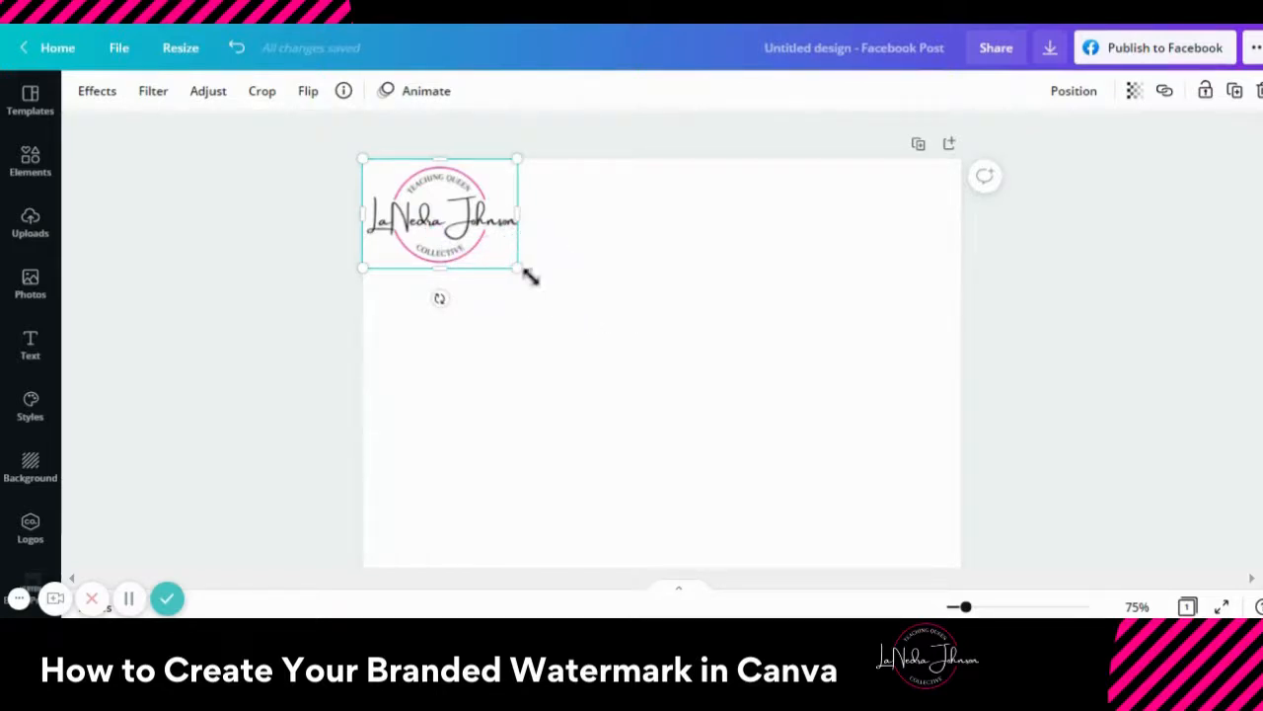
Duplicate the logo twice and line the copies up along the page's upper edge, forming a row of three
key(ctrl+d)
drag(516, 271, 882, 240)
key(ctrl+d)
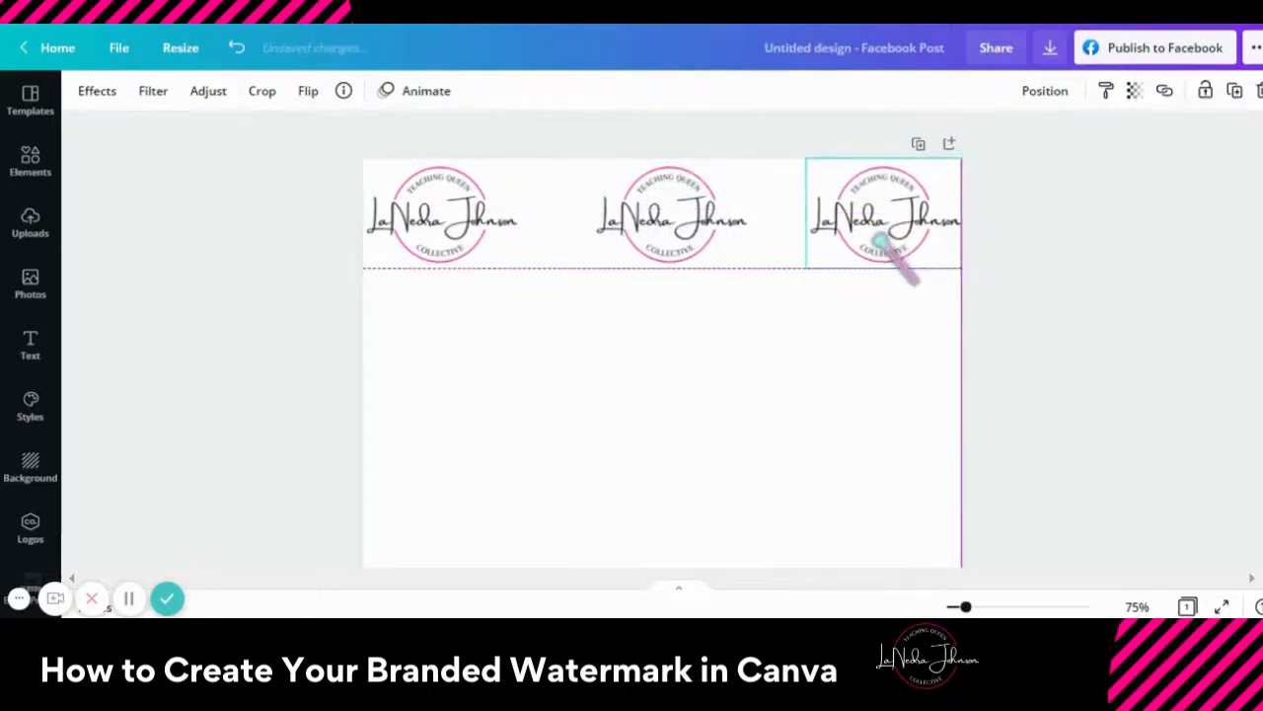
Duplicate the logo twice more and place the copies as a second row, staggered between the logos of the first row
click(465, 253)
key(ctrl+d)
drag(491, 246, 792, 306)
key(ctrl+d)
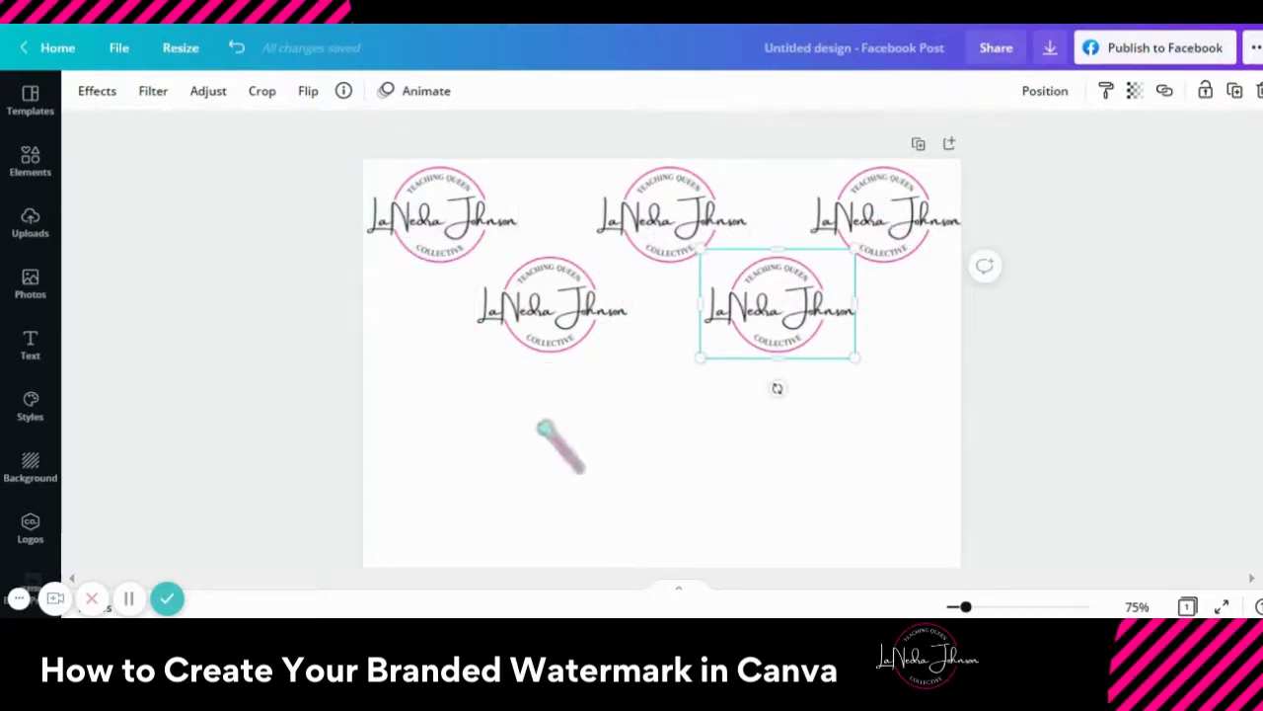
click(537, 423)
Duplicate the three logos of the first row together and place the copies as a third row below the staggered pair
click(464, 232)
shift+click(637, 247)
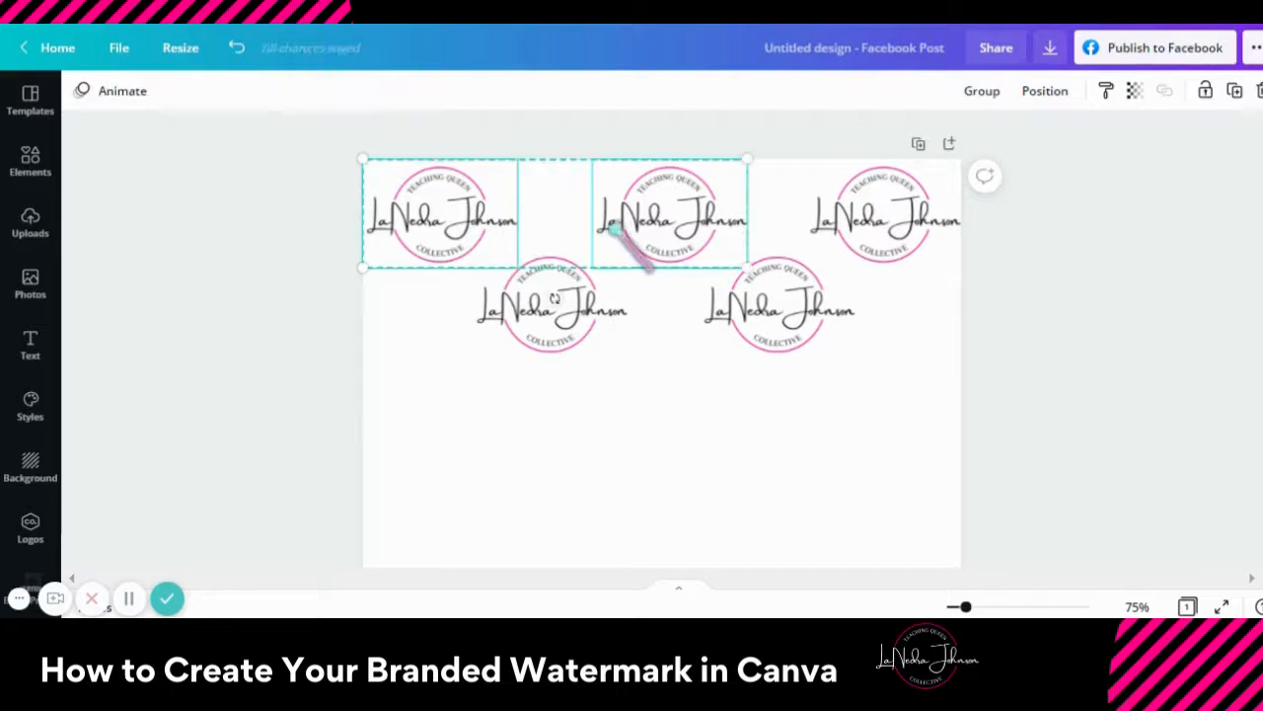
shift+click(884, 225)
key(ctrl+d)
drag(891, 240, 892, 417)
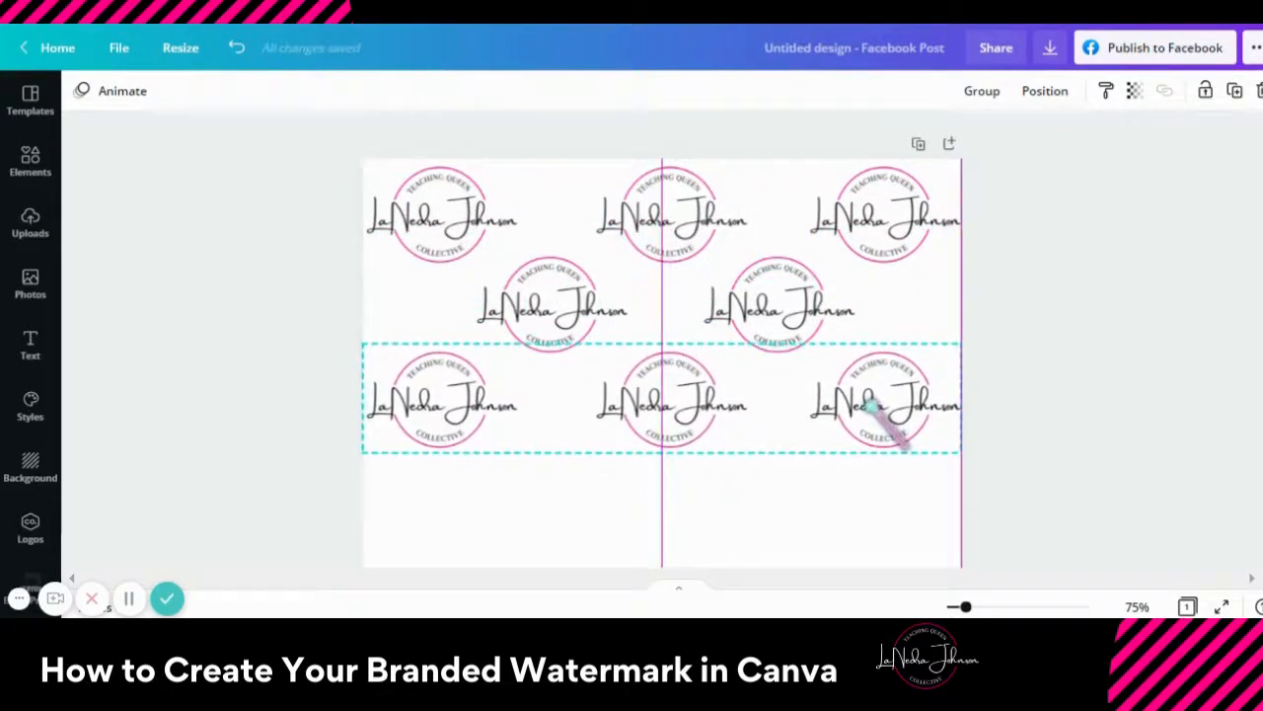
Duplicate the staggered pair of logos from the second row and place the copies as a fourth row
click(795, 331)
shift+click(570, 316)
key(ctrl+d)
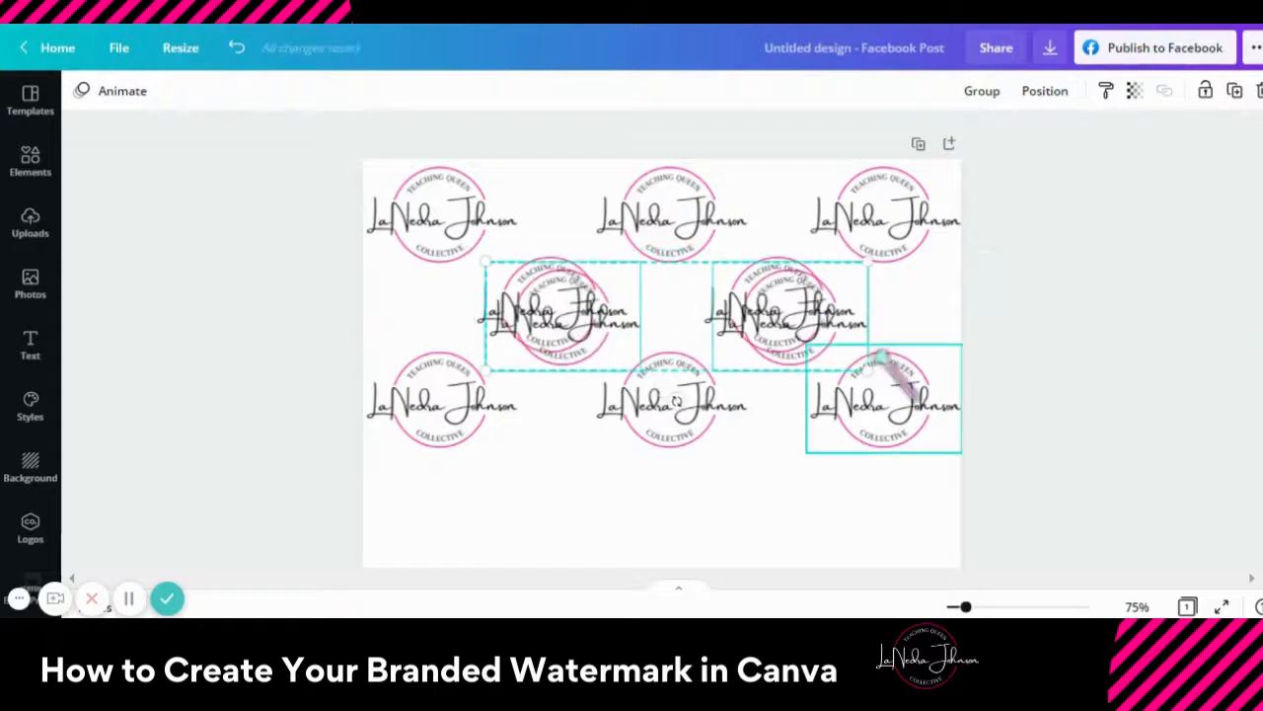
drag(823, 326, 795, 484)
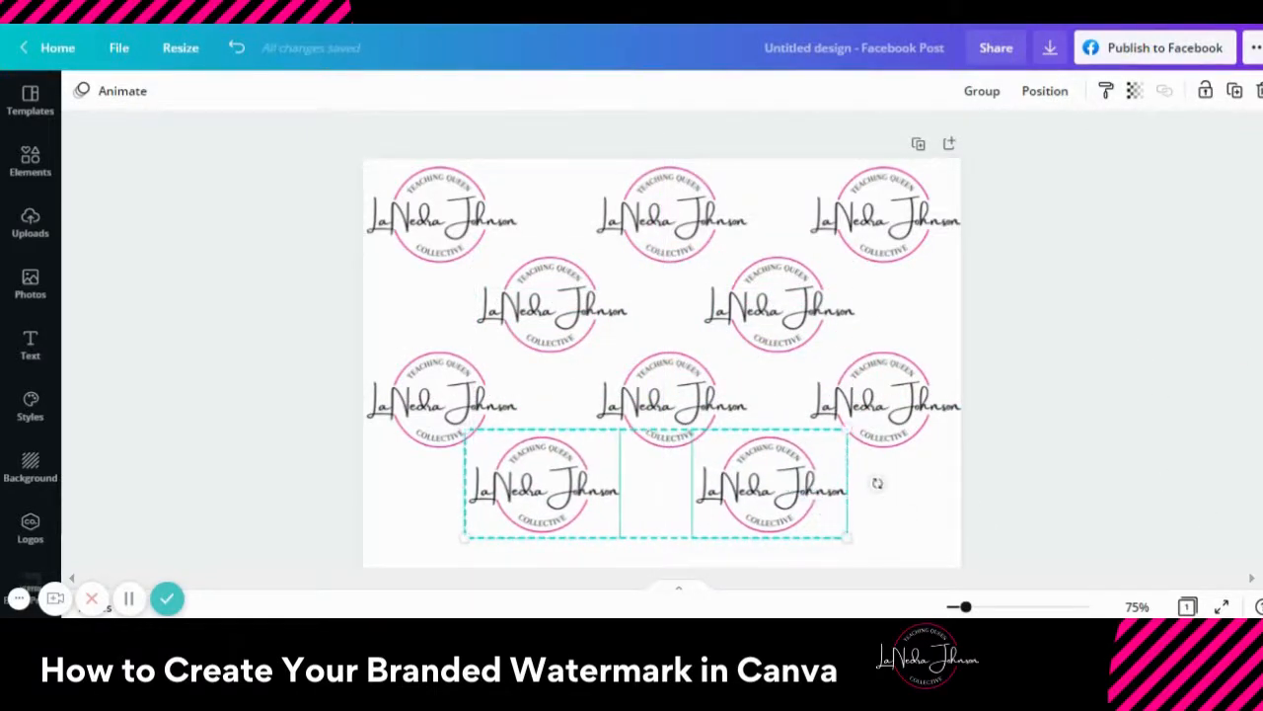
Duplicate the three logos of the third row together and align the copies with the page's lower edge as a fifth row
scroll(874, 480, down, 3)
click(394, 190)
shift+click(661, 225)
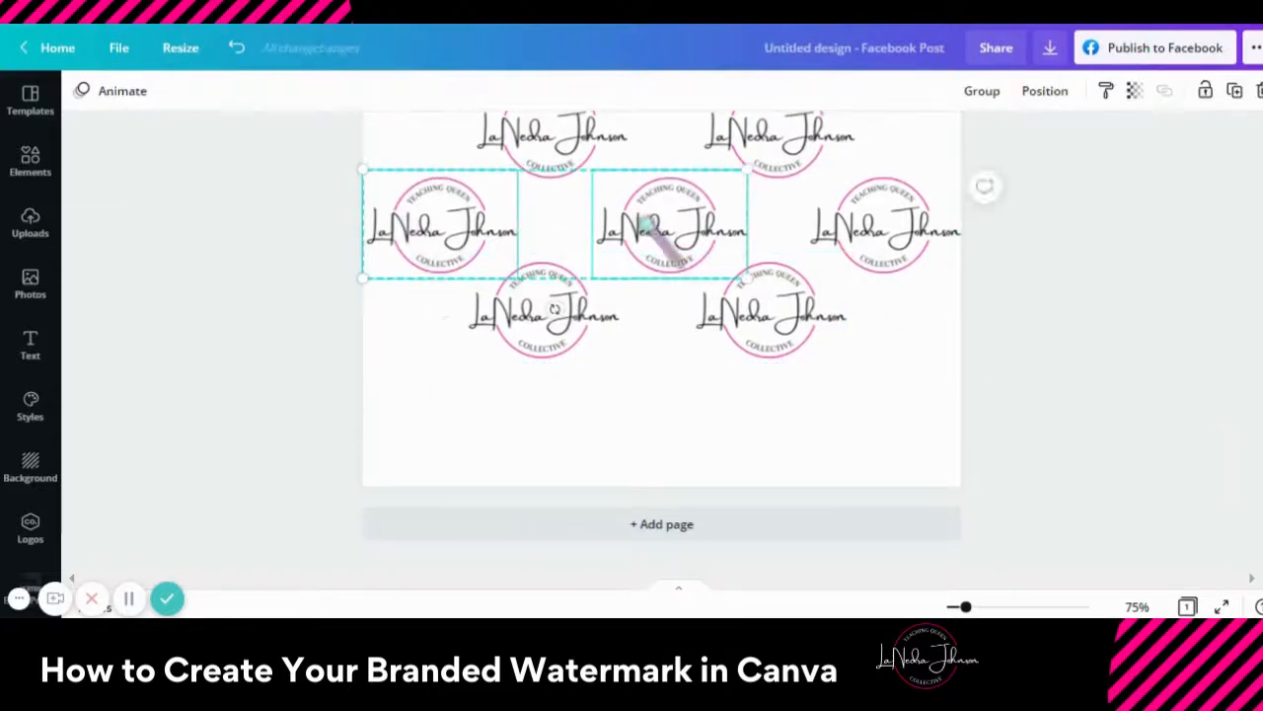
click(703, 467)
click(452, 254)
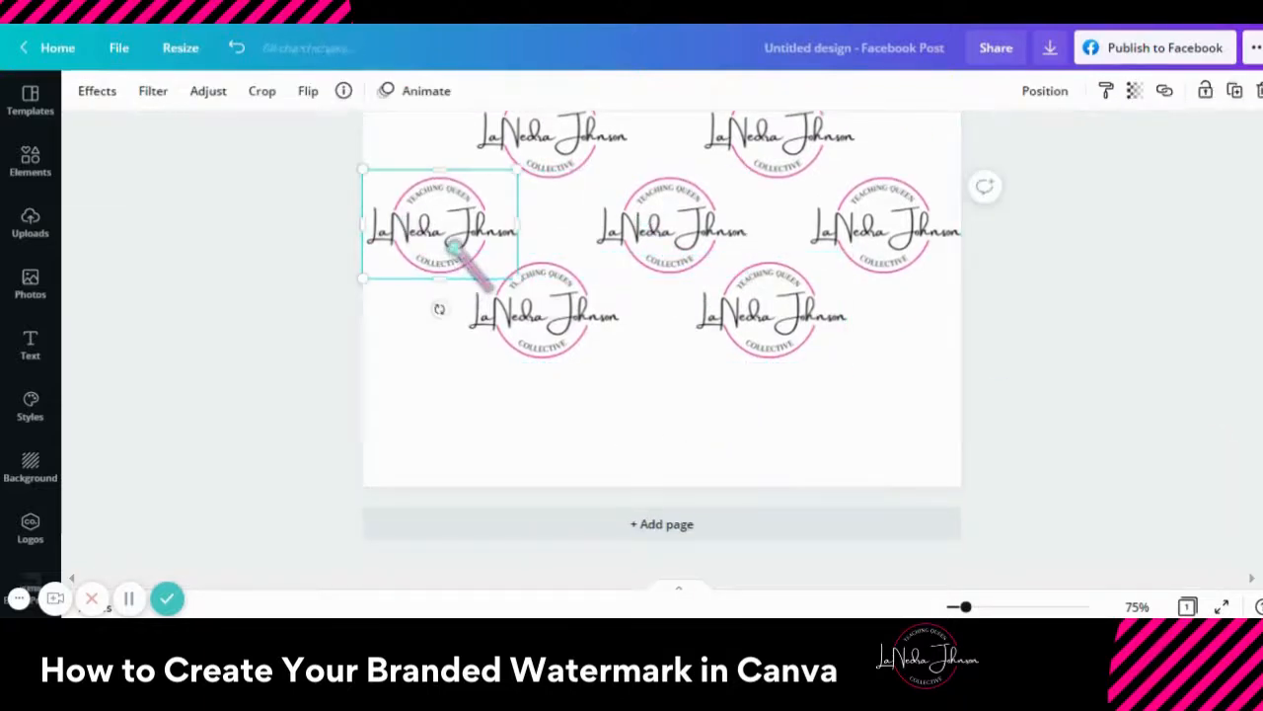
shift+click(705, 257)
shift+click(918, 244)
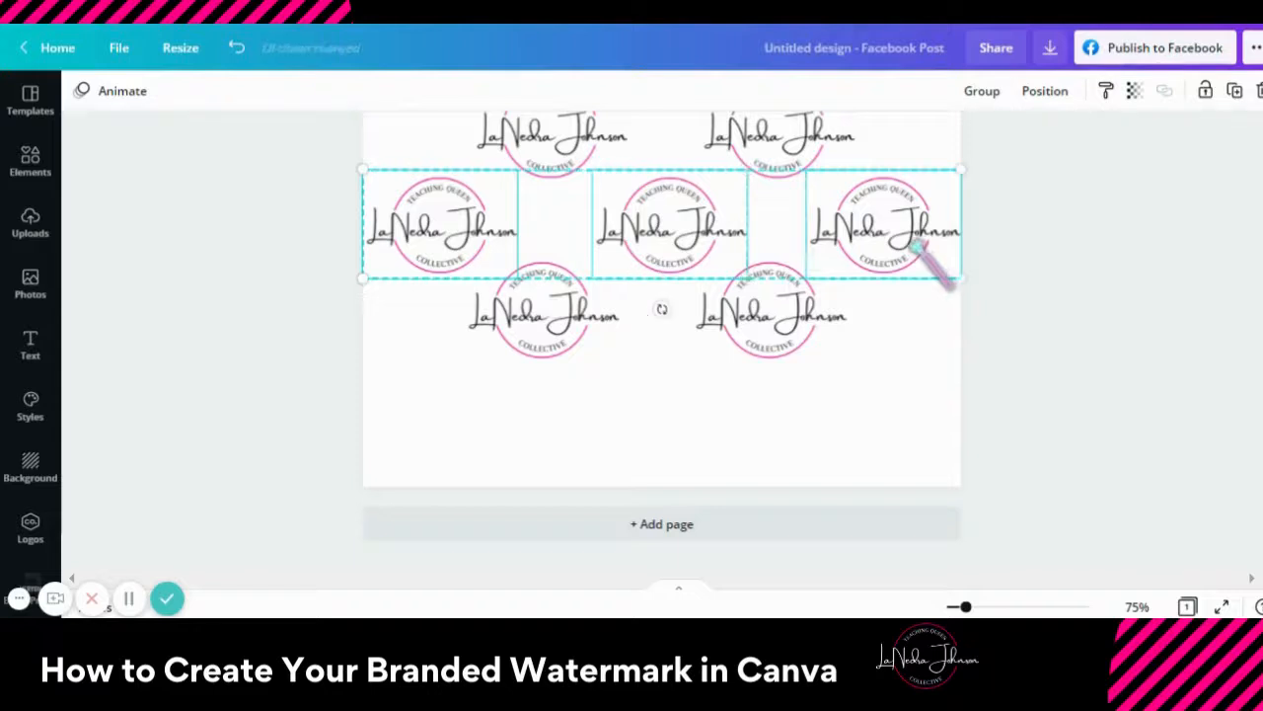
click(484, 238)
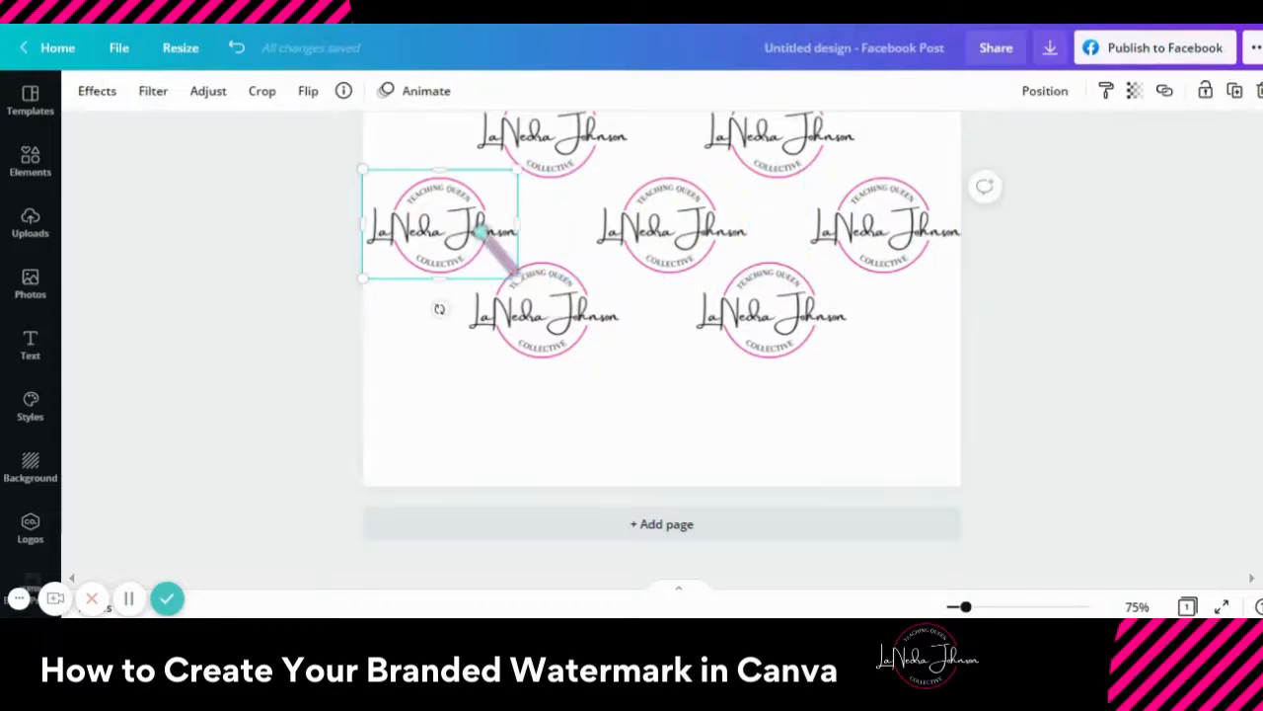
shift+click(660, 236)
shift+click(874, 247)
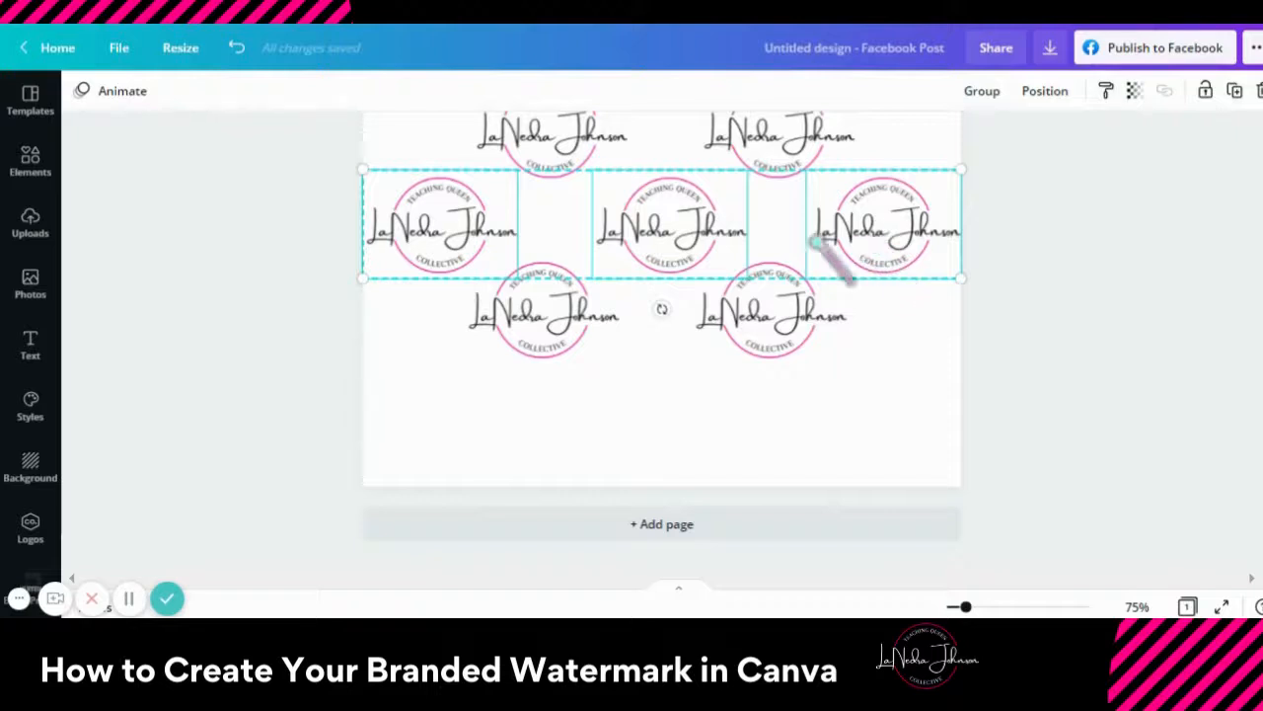
click(1234, 91)
drag(931, 259, 897, 430)
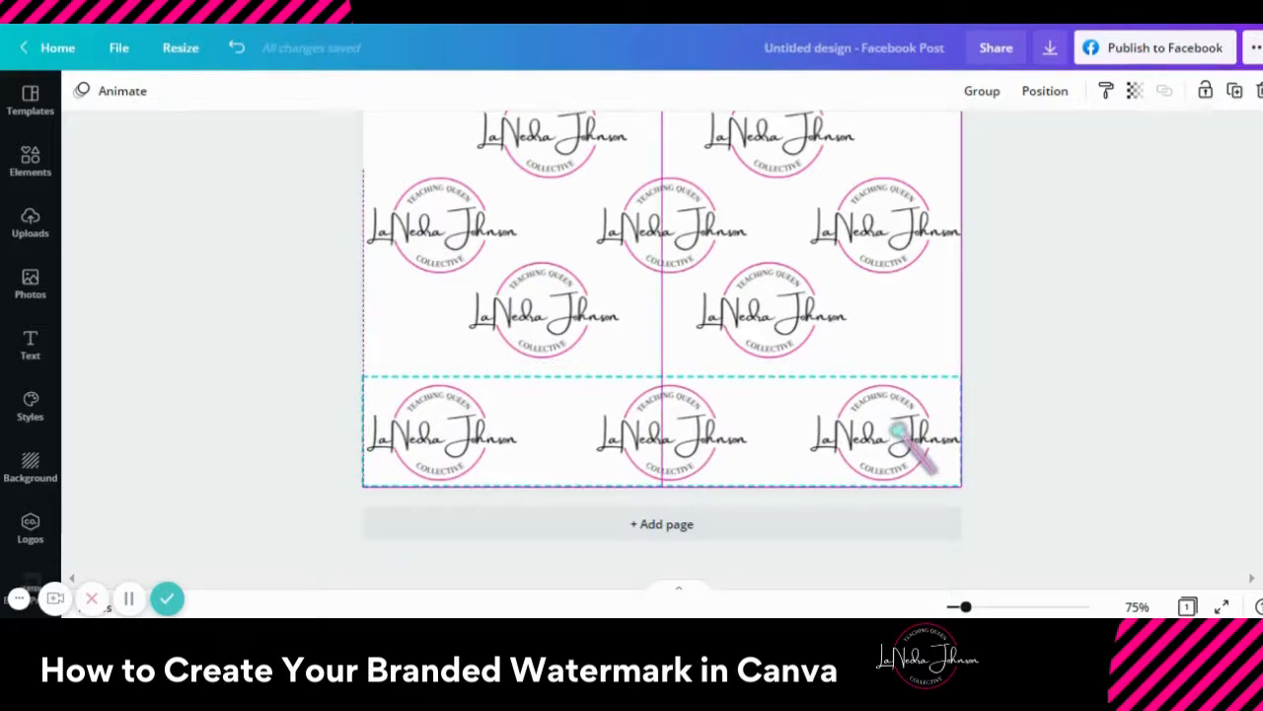
mouse_move(898, 430)
mouse_down()
mouse_move(891, 414)
mouse_move(897, 424)
mouse_up()
click(1108, 457)
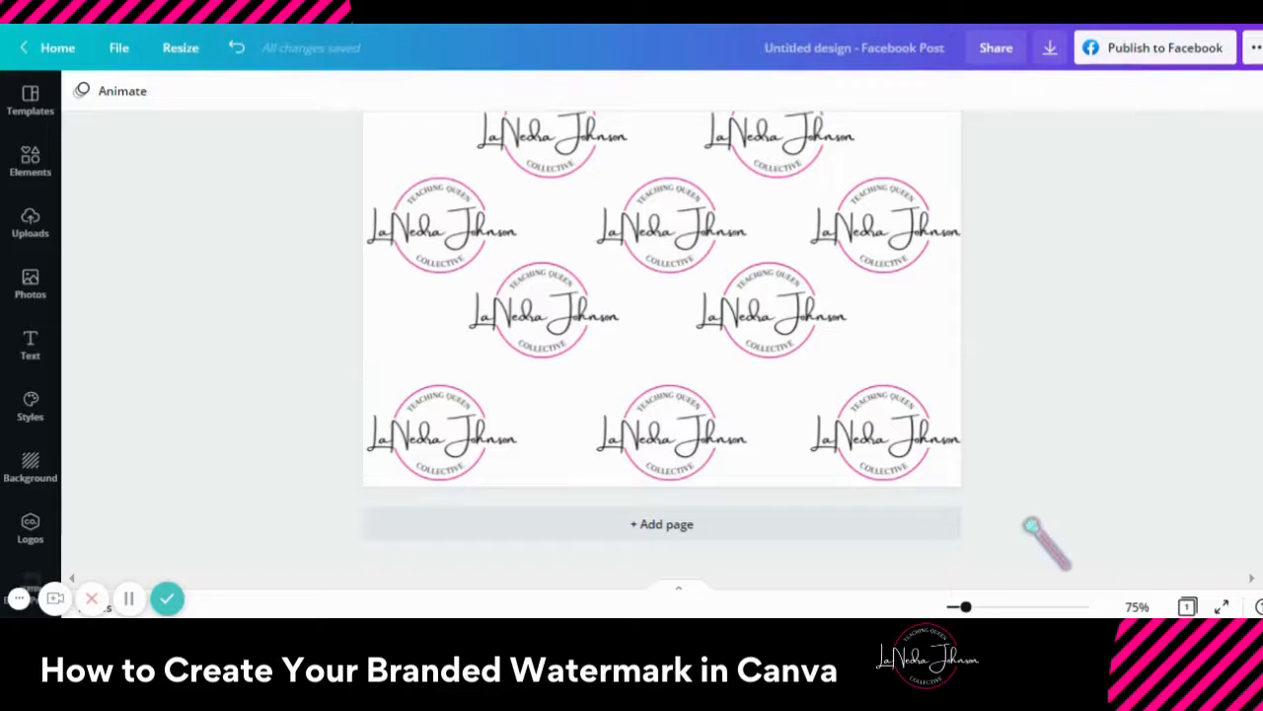
Move the two logos of the fourth row slightly down, closer to the fifth row
key(ctrl+minus)
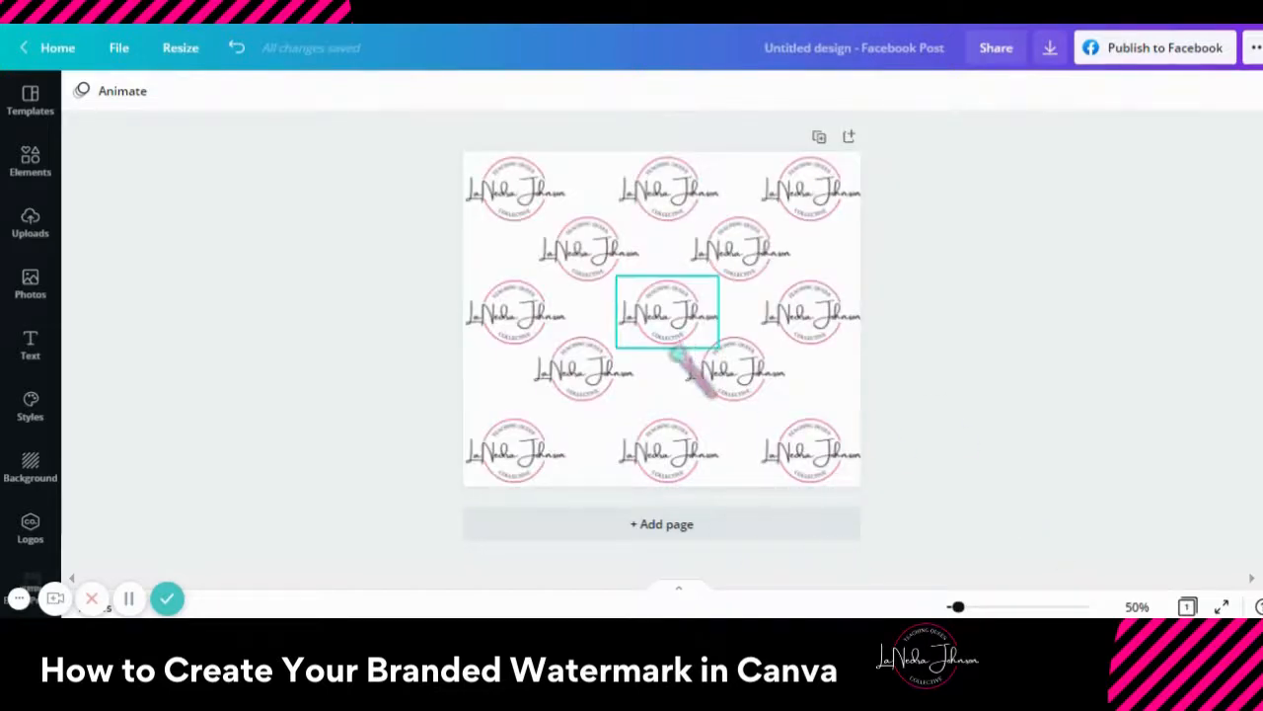
click(735, 371)
shift+click(595, 388)
drag(756, 386, 753, 399)
Move the three logos of the third row slightly down to even out the spacing between rows
click(513, 330)
shift+click(666, 325)
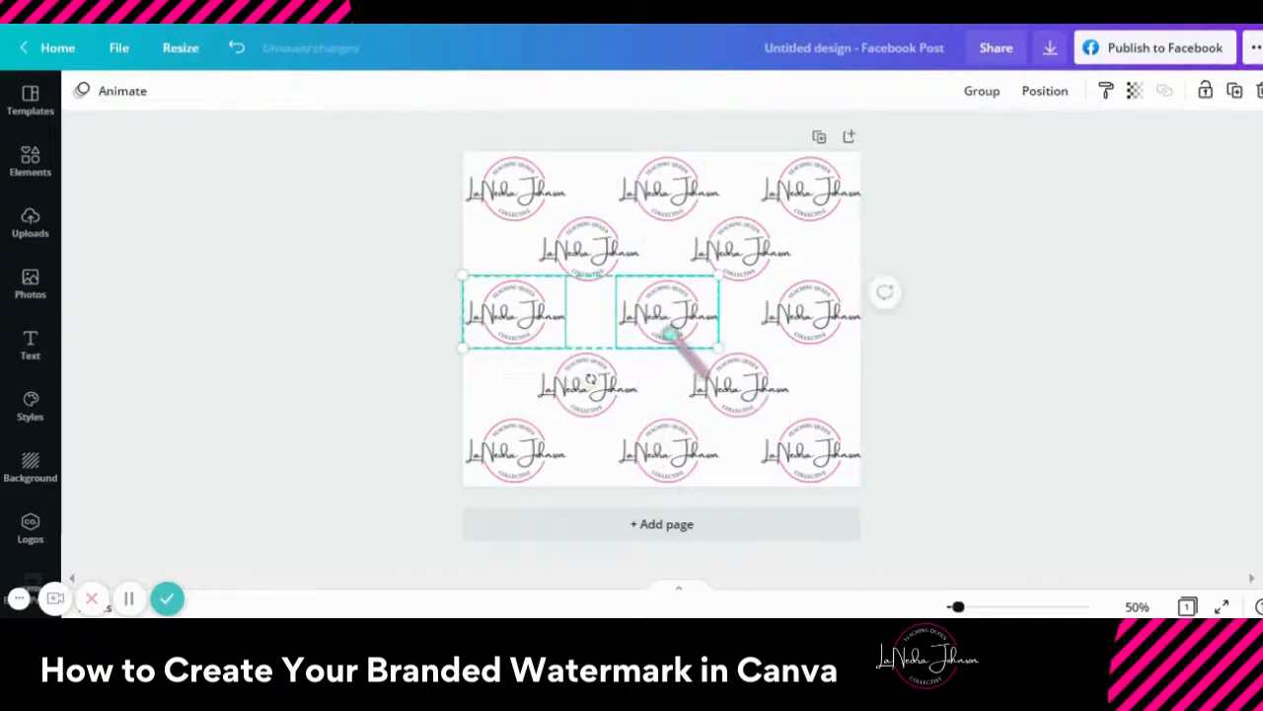
shift+click(839, 327)
drag(844, 325, 845, 338)
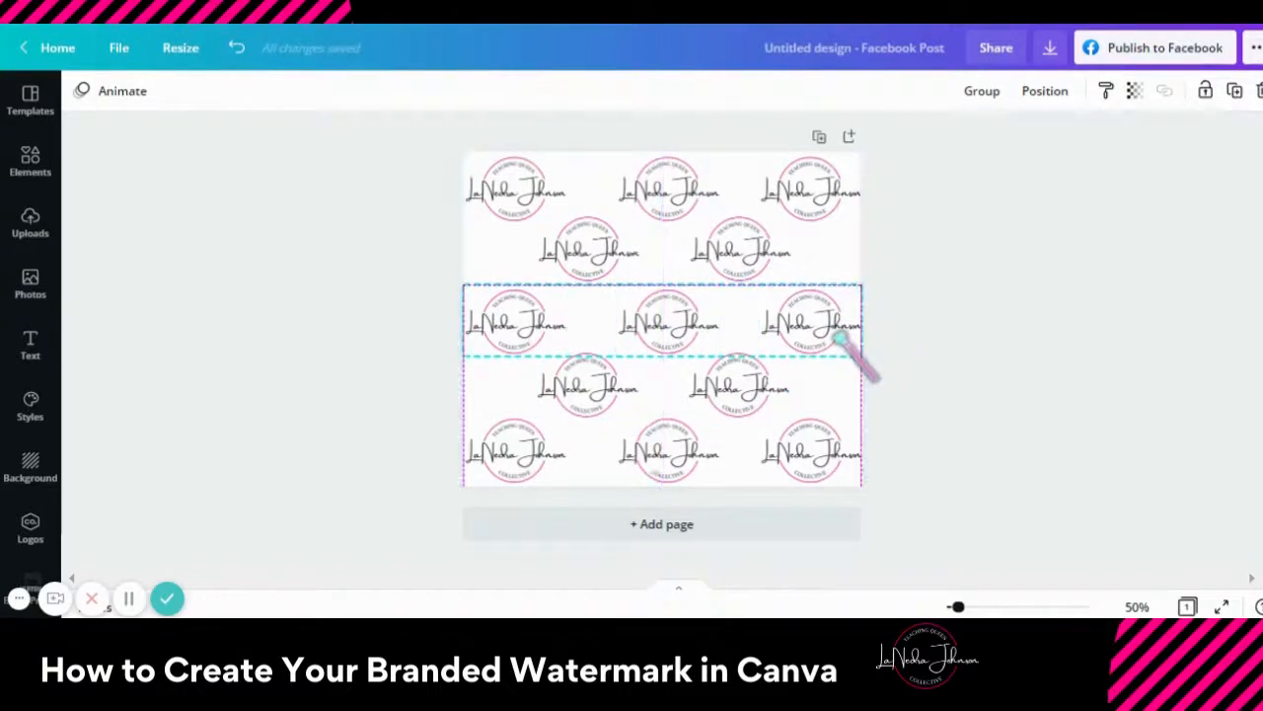
Move the two logos of the second row slightly down, midway between the first and third rows
click(757, 264)
shift+click(632, 276)
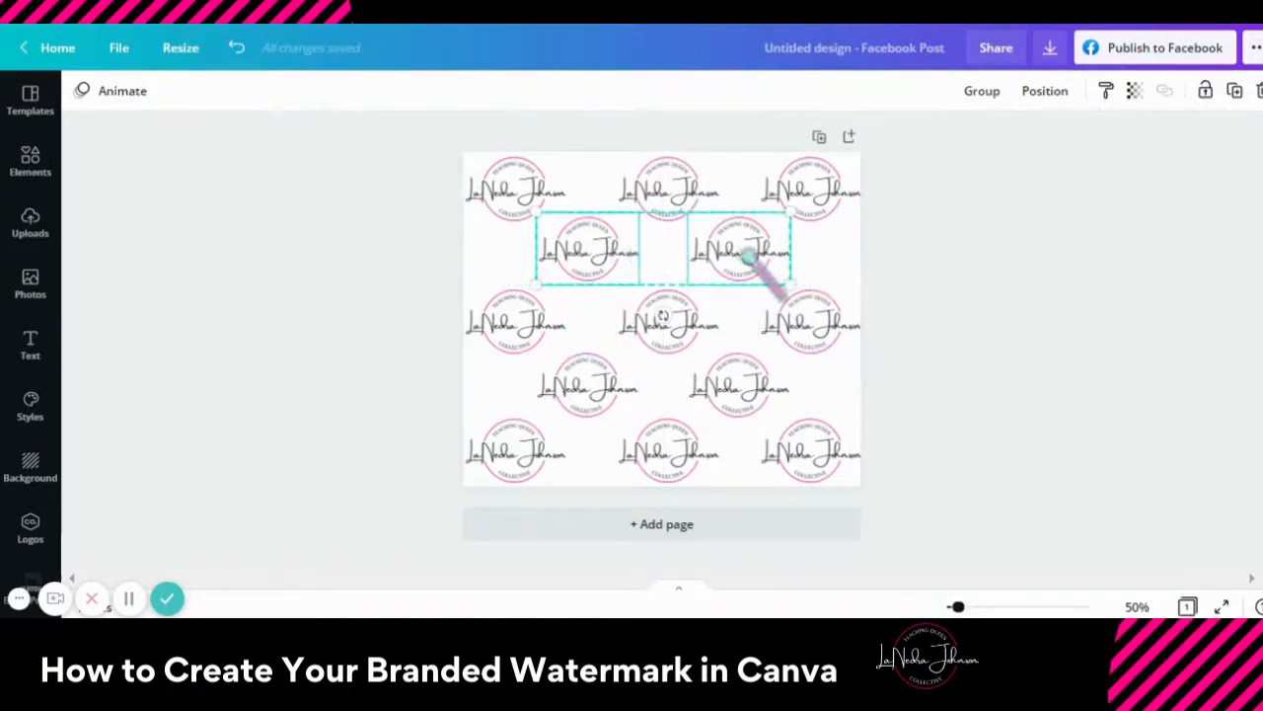
drag(742, 248, 750, 262)
click(1034, 348)
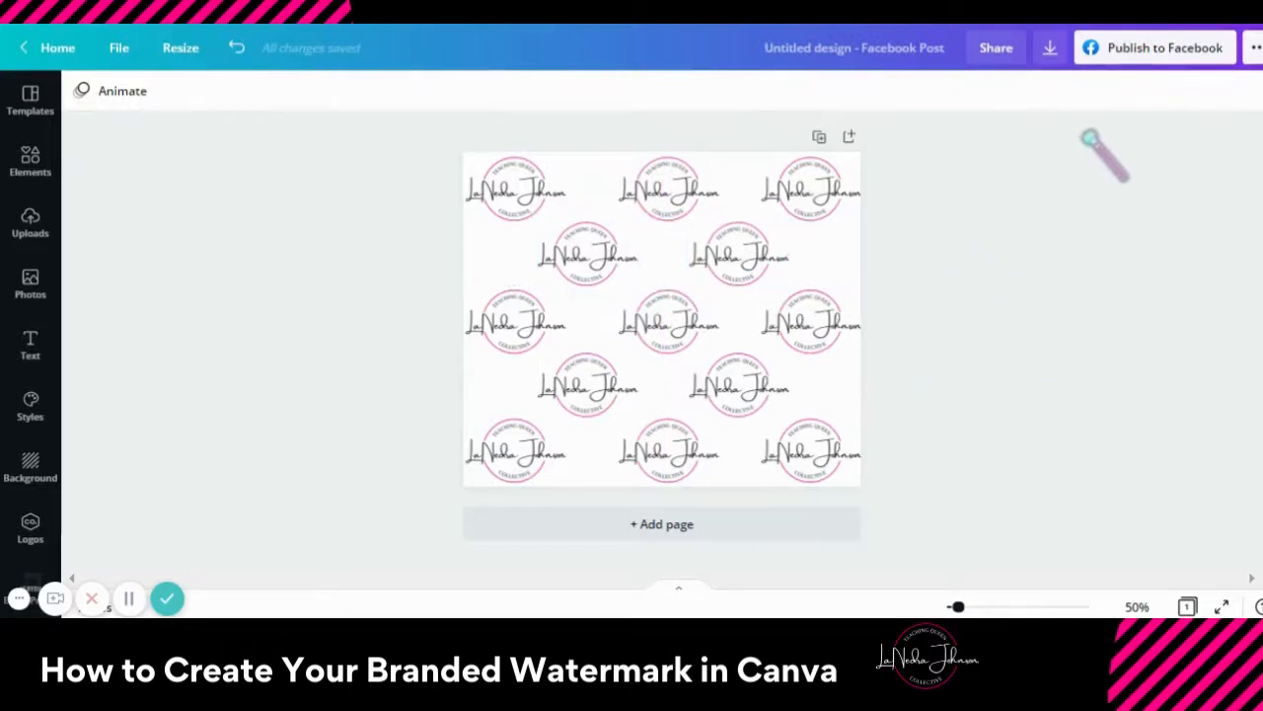
Name the design "watermark" and download it as a PNG with a transparent background
click(859, 52)
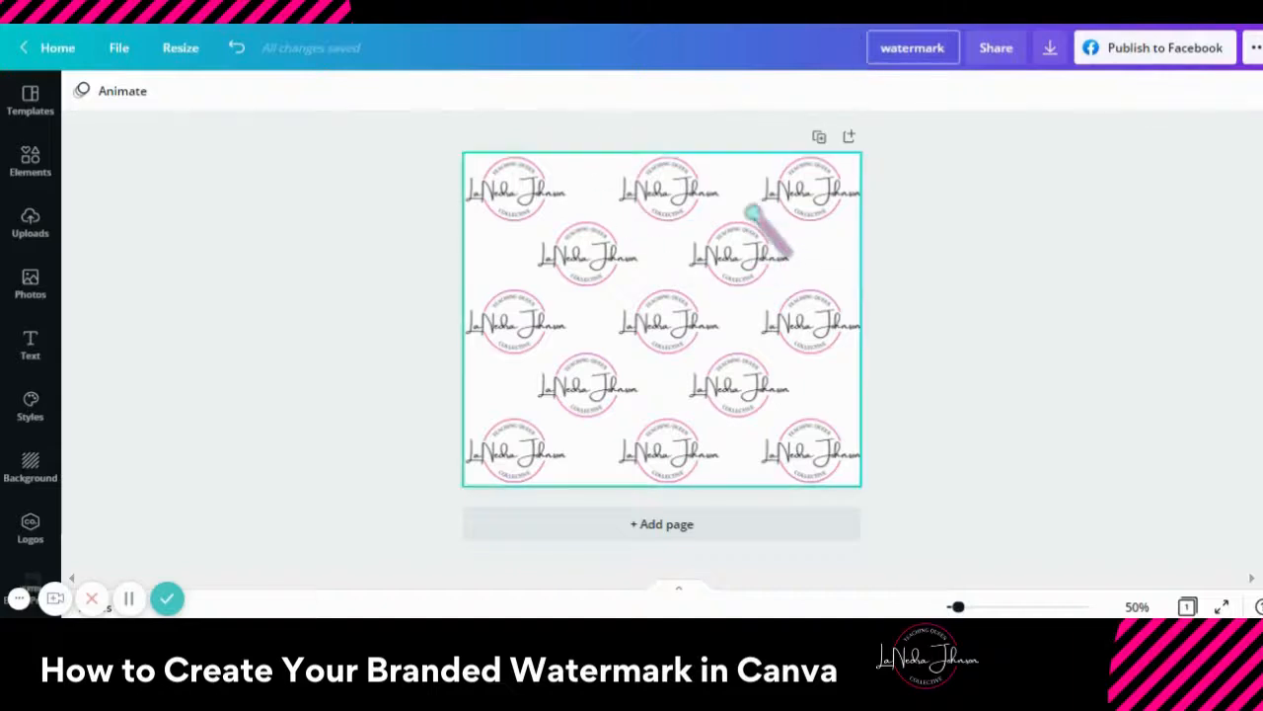
click(1051, 49)
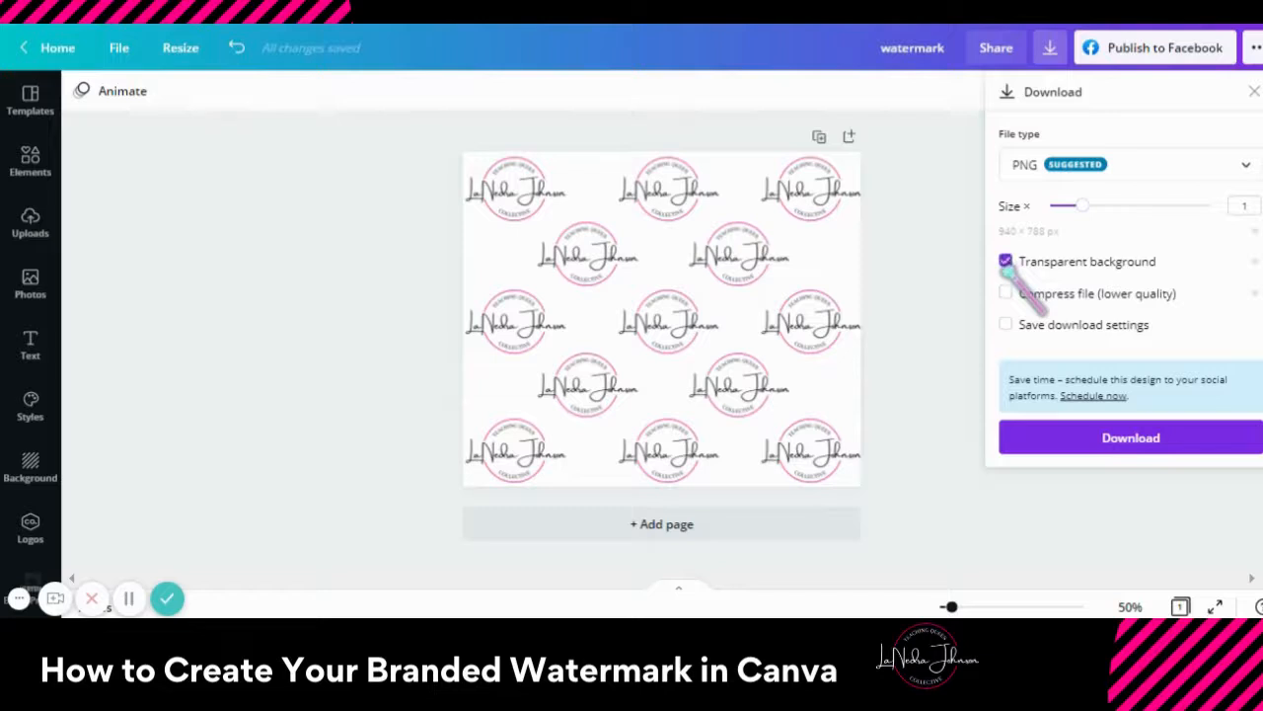
click(1120, 440)
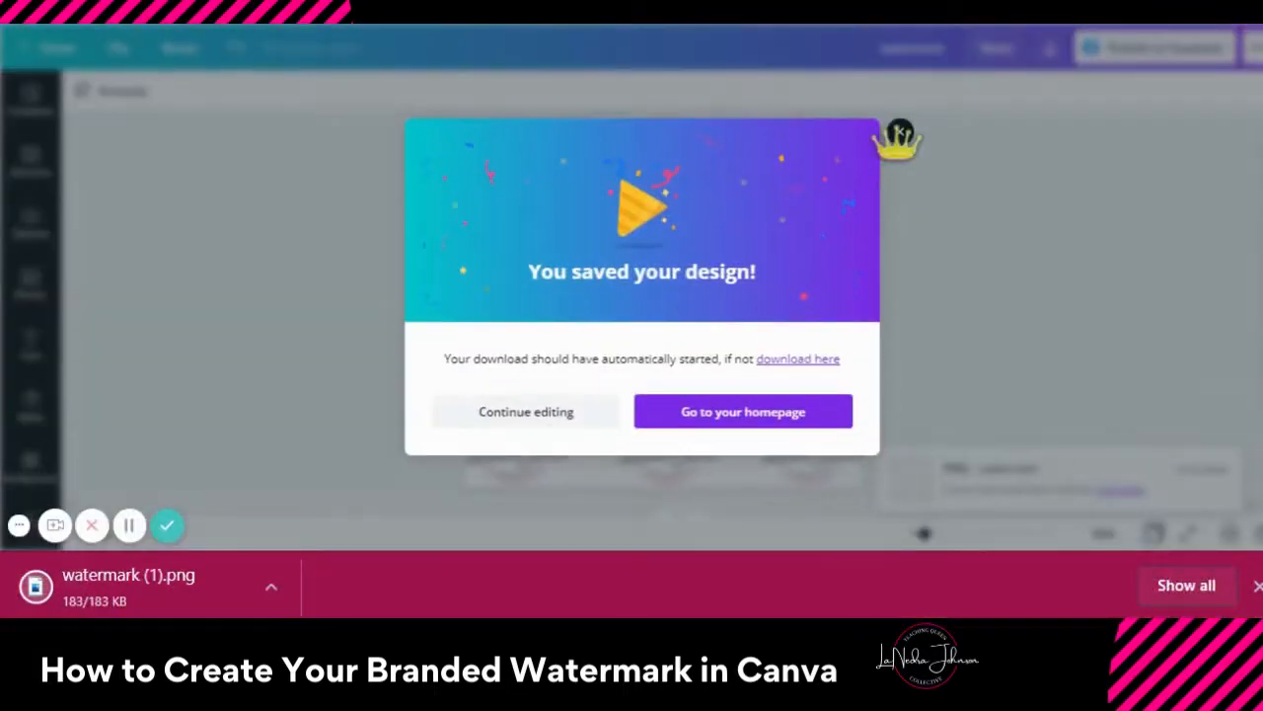
click(899, 134)
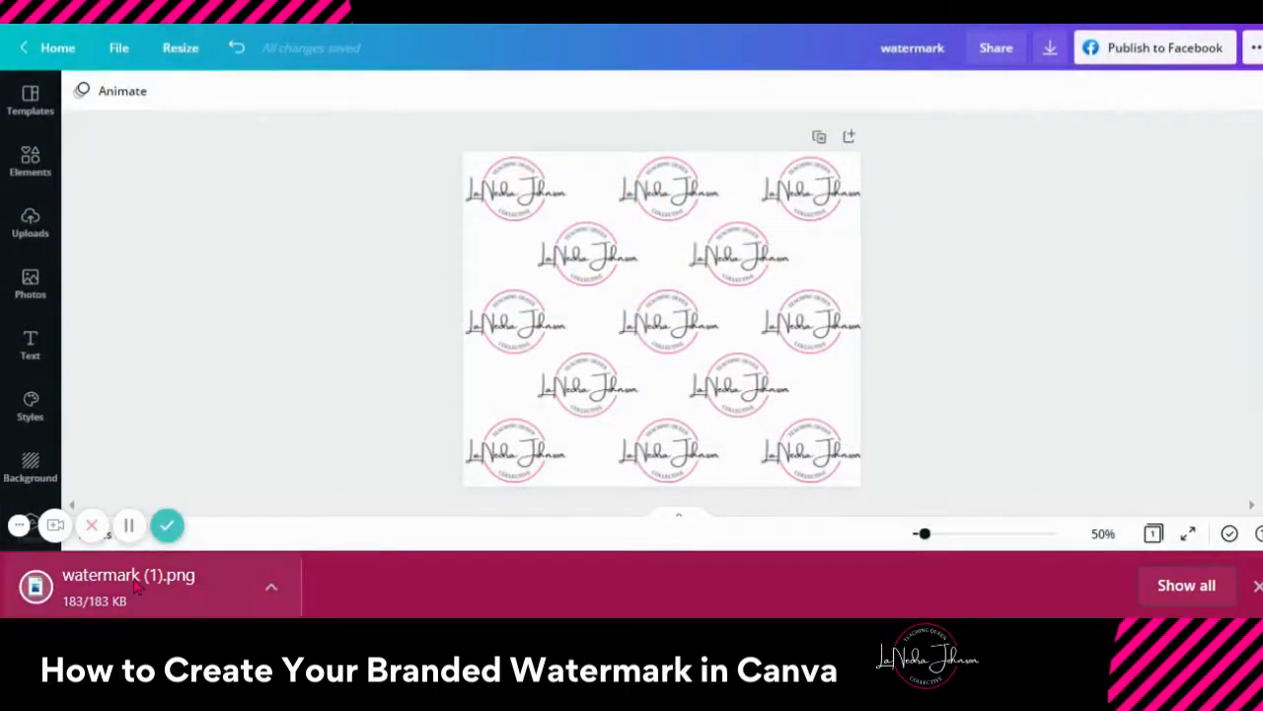
click(136, 590)
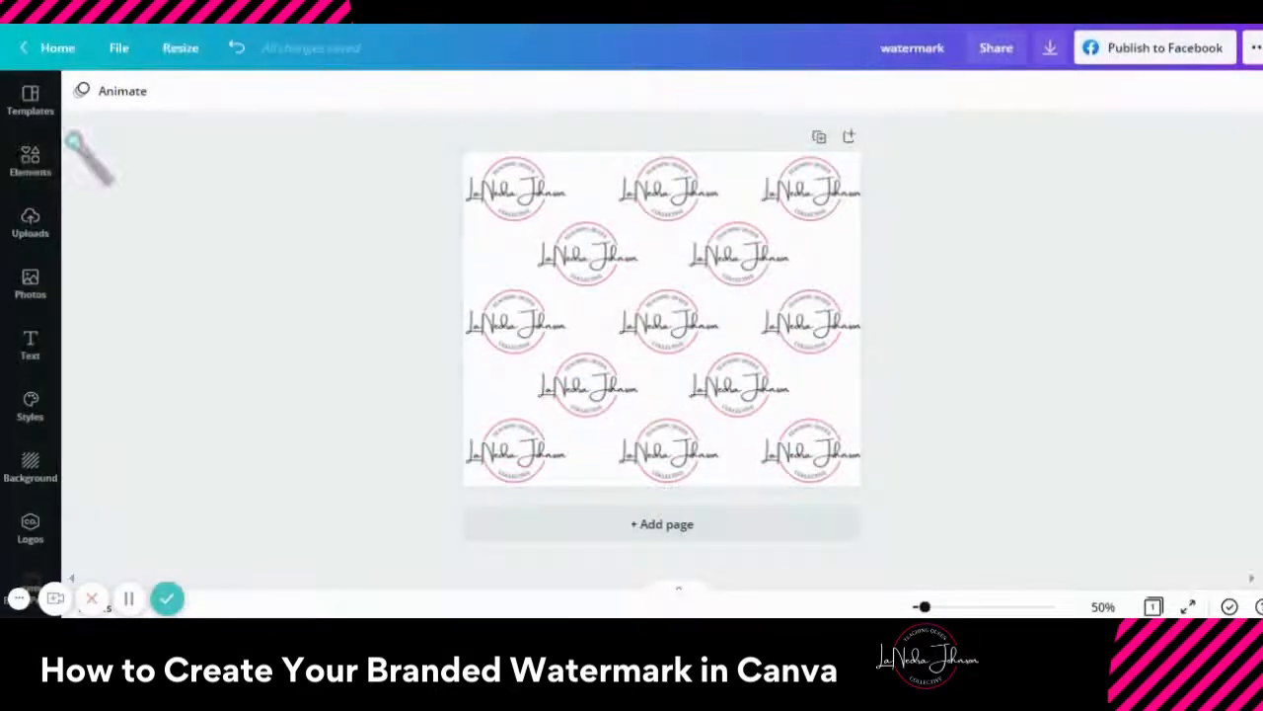
Open the ICC Sample brand kit and delete the old watermark.png from its brand logos
click(59, 51)
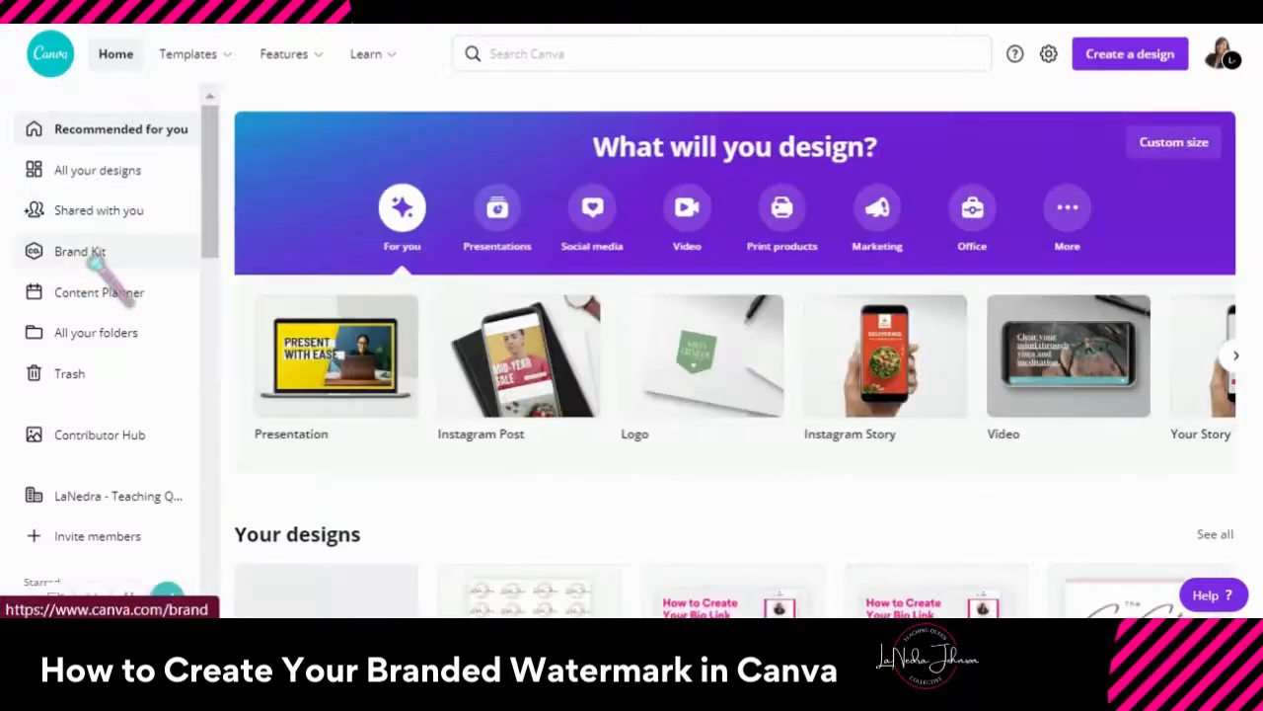
click(88, 254)
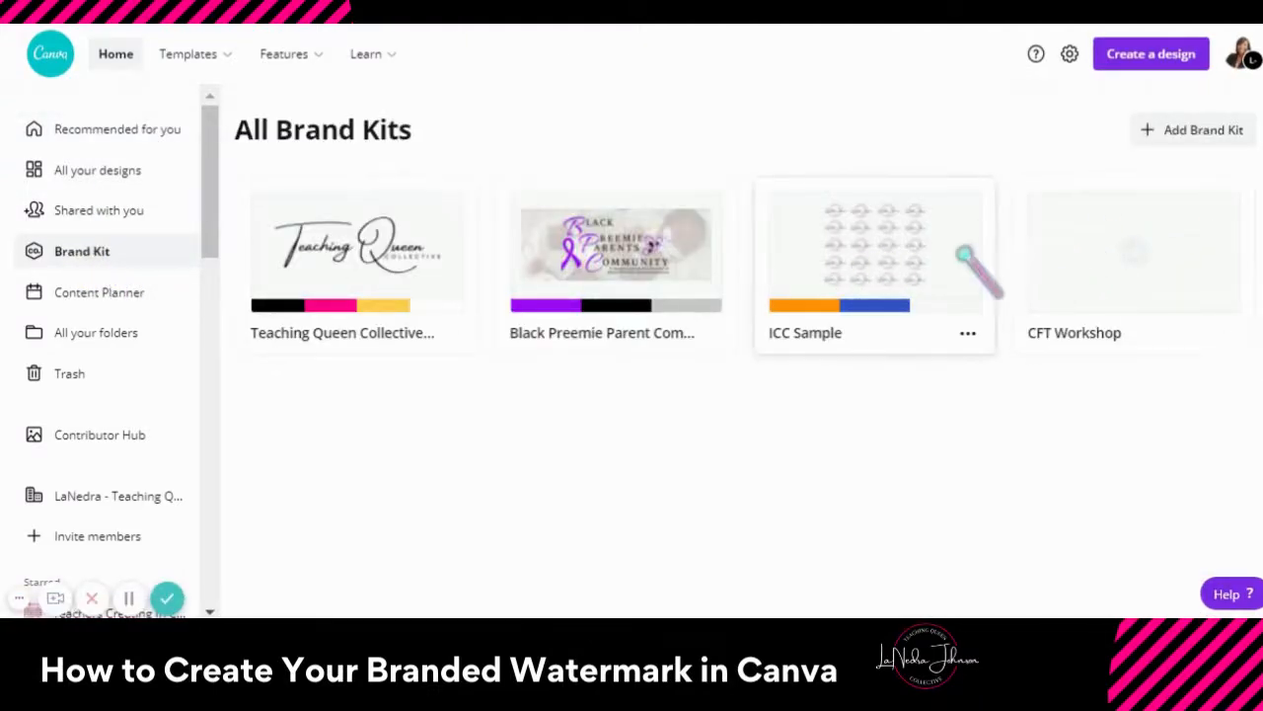
click(965, 259)
click(491, 277)
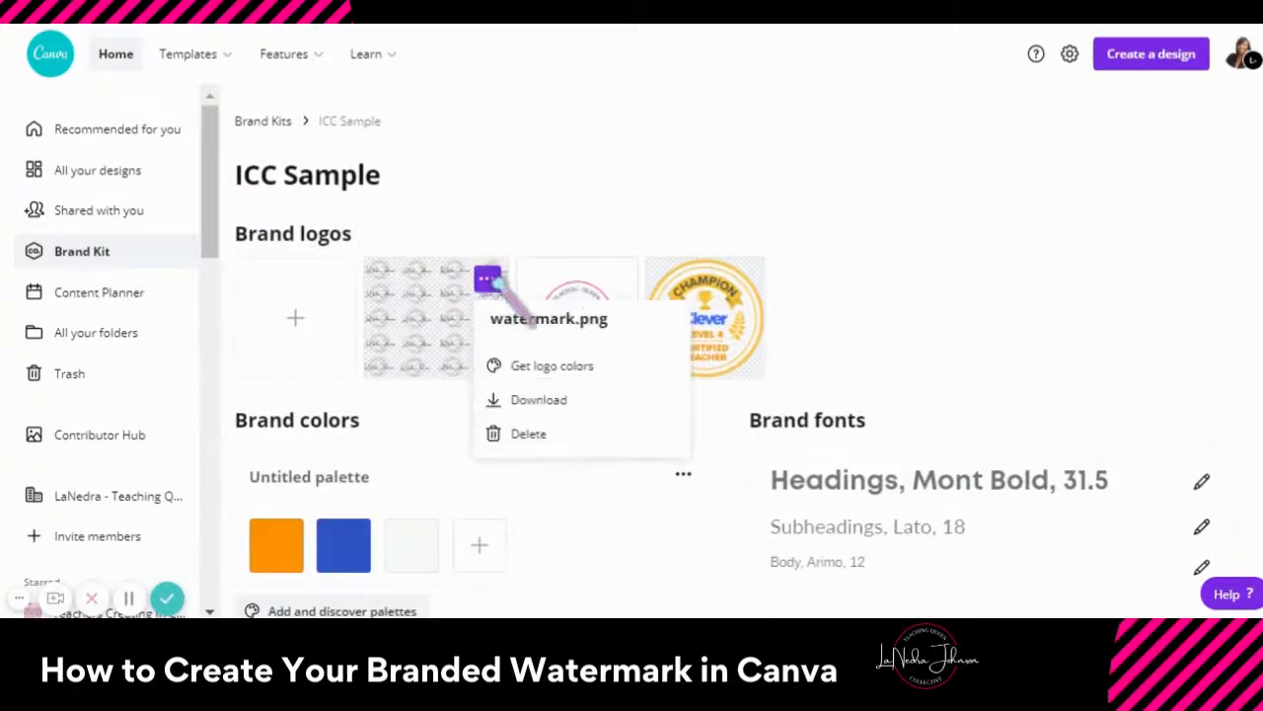
click(531, 439)
click(710, 393)
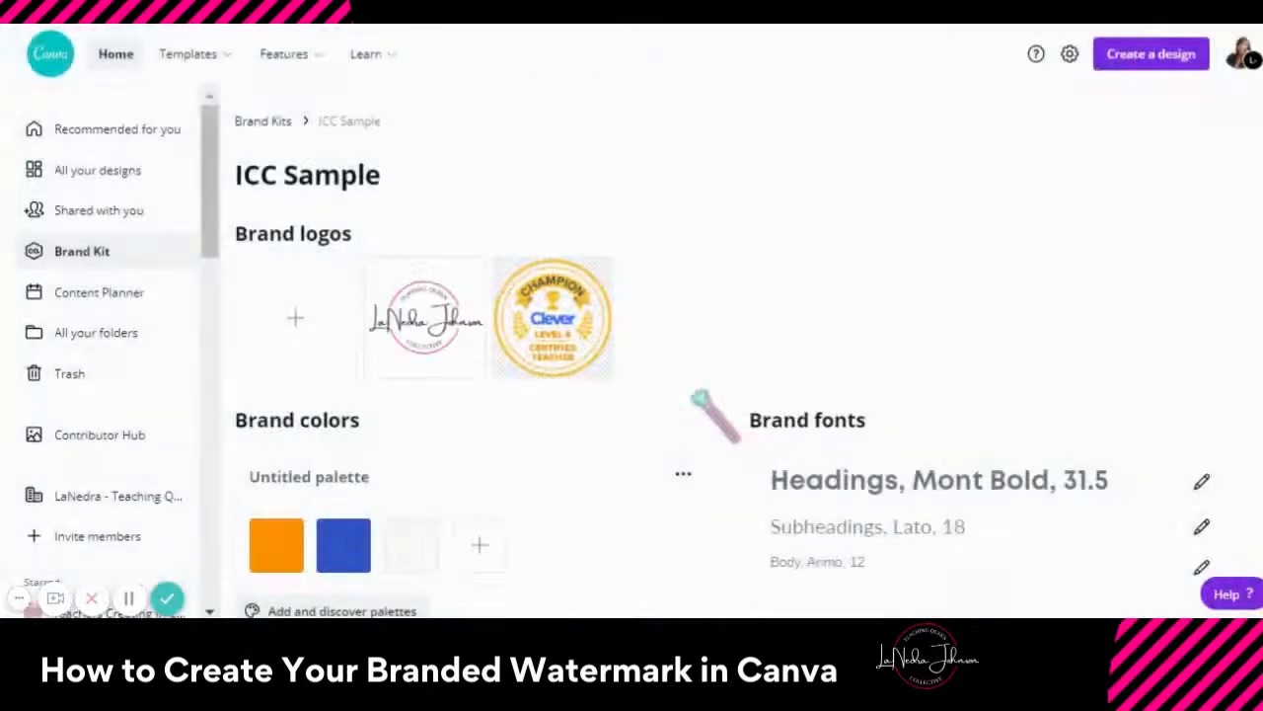
Upload the file "watermark (1)" from Downloads to the brand logos of the ICC Sample kit
click(296, 318)
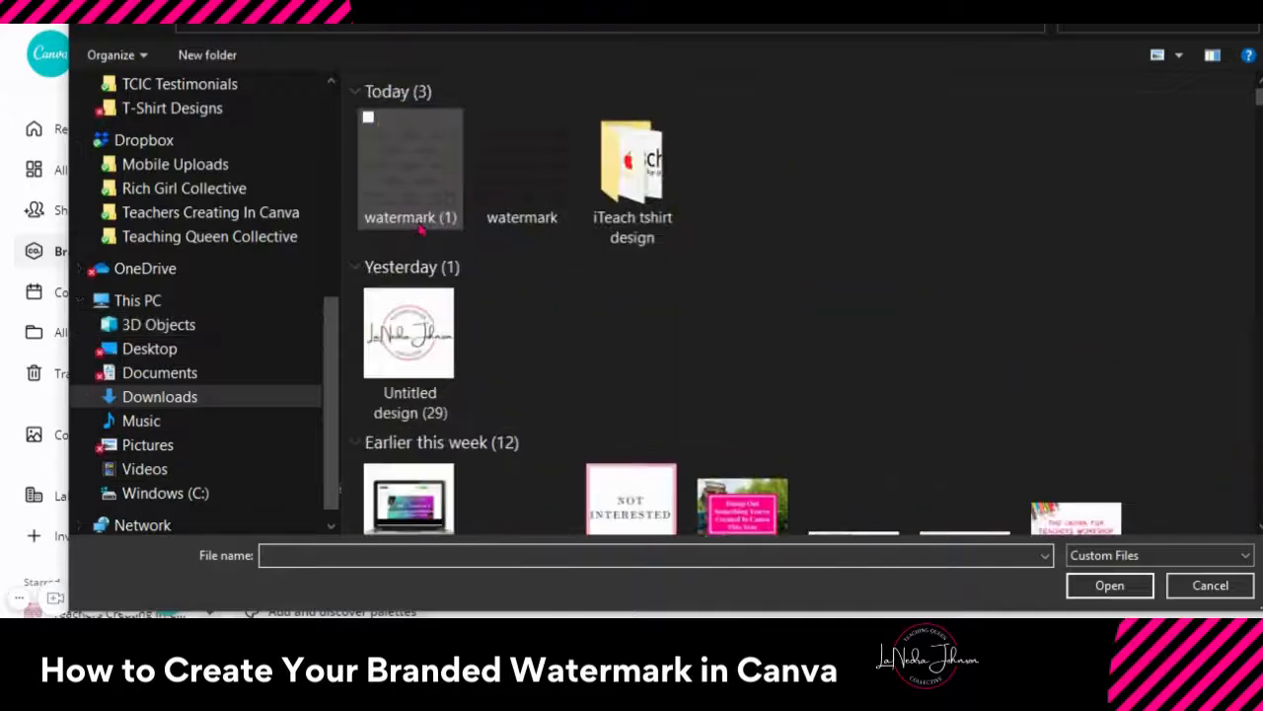
click(414, 188)
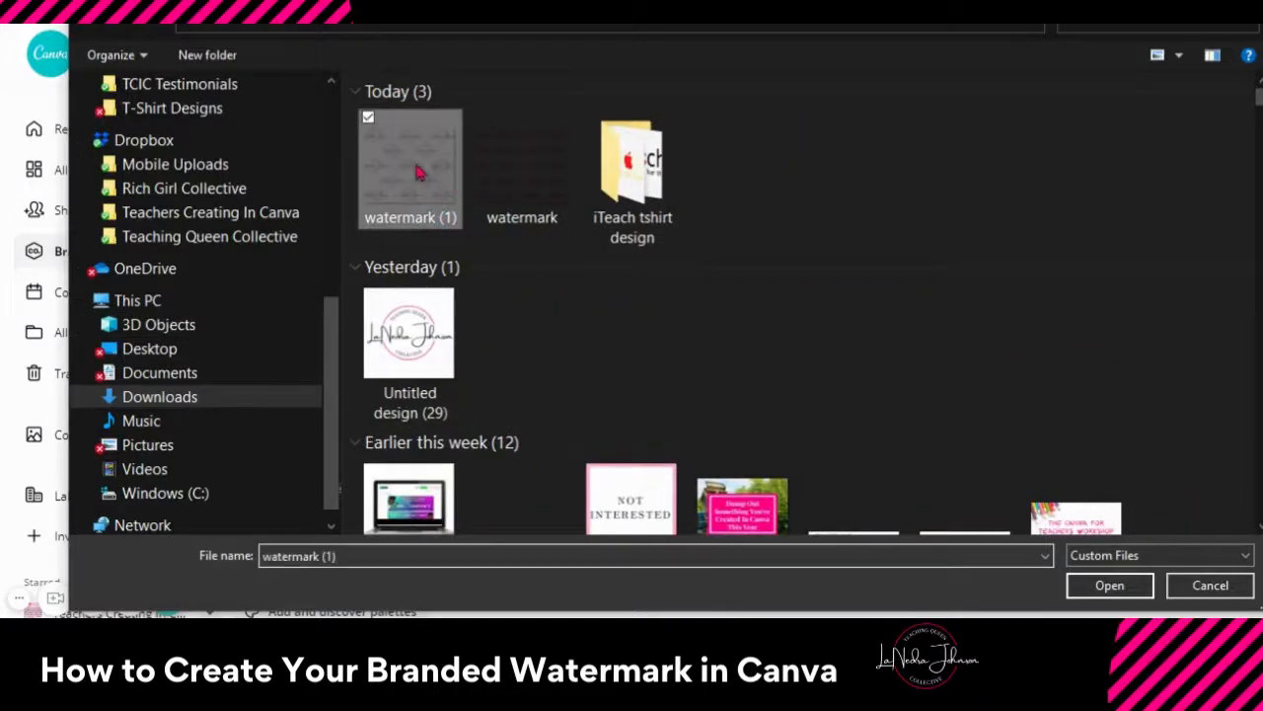
click(1100, 586)
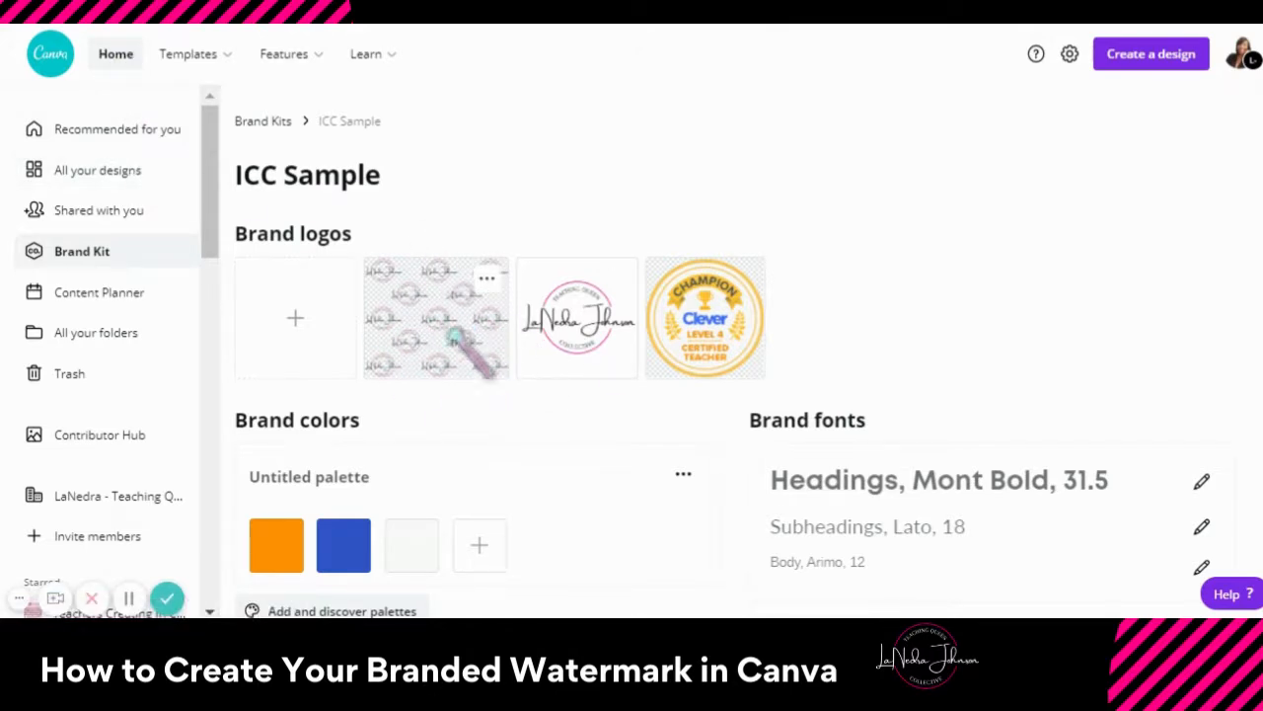
Create a new Instagram Post and apply the animated birthday "Extra 15% Off" shoe template from the For you collection
click(116, 56)
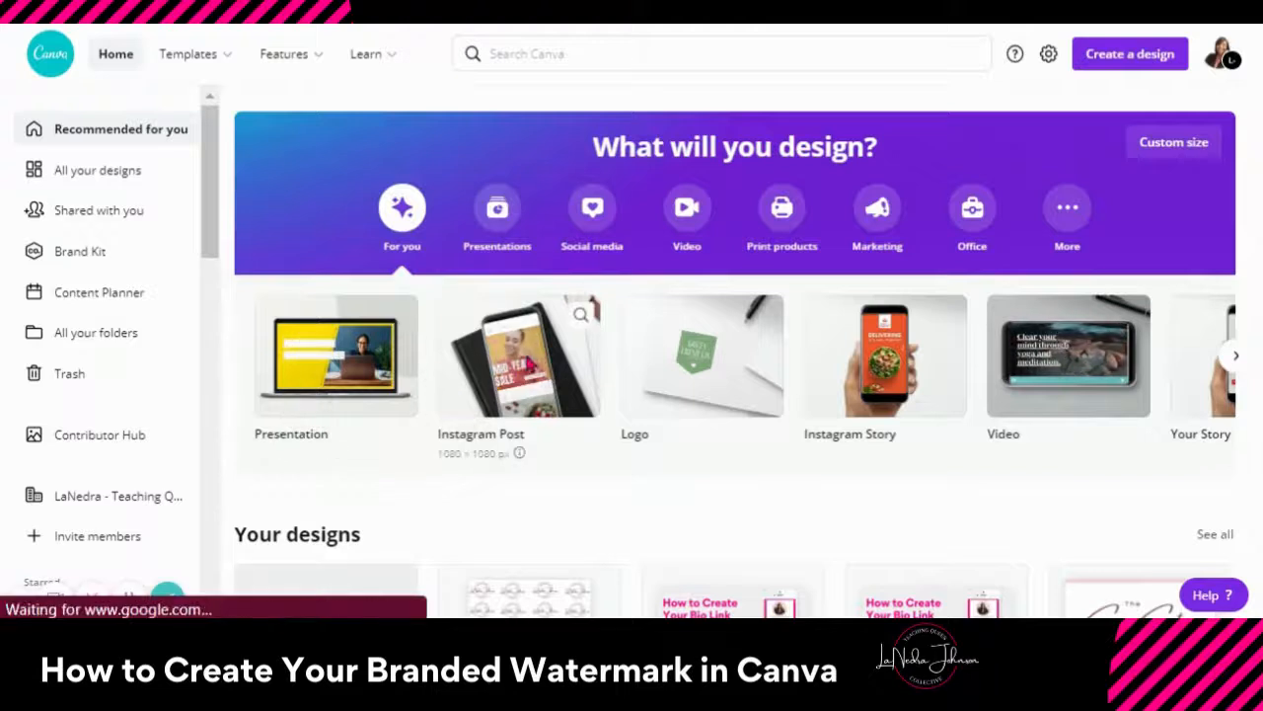
click(527, 361)
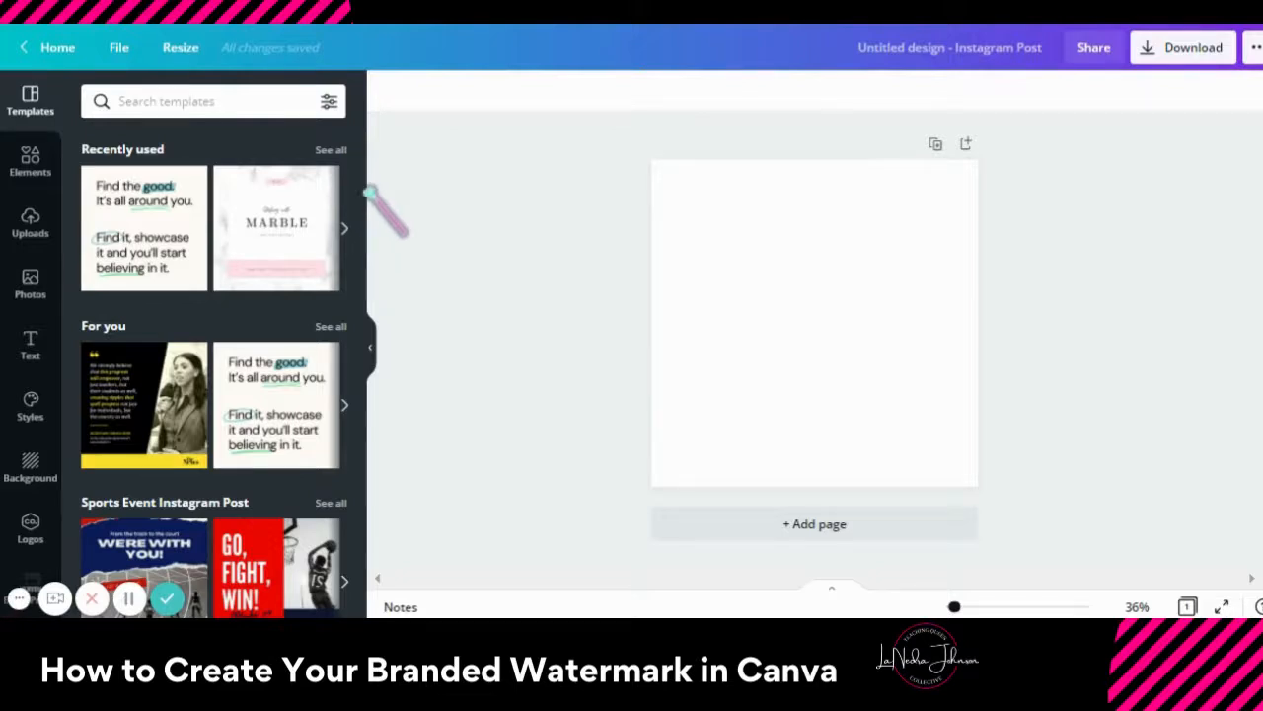
click(330, 150)
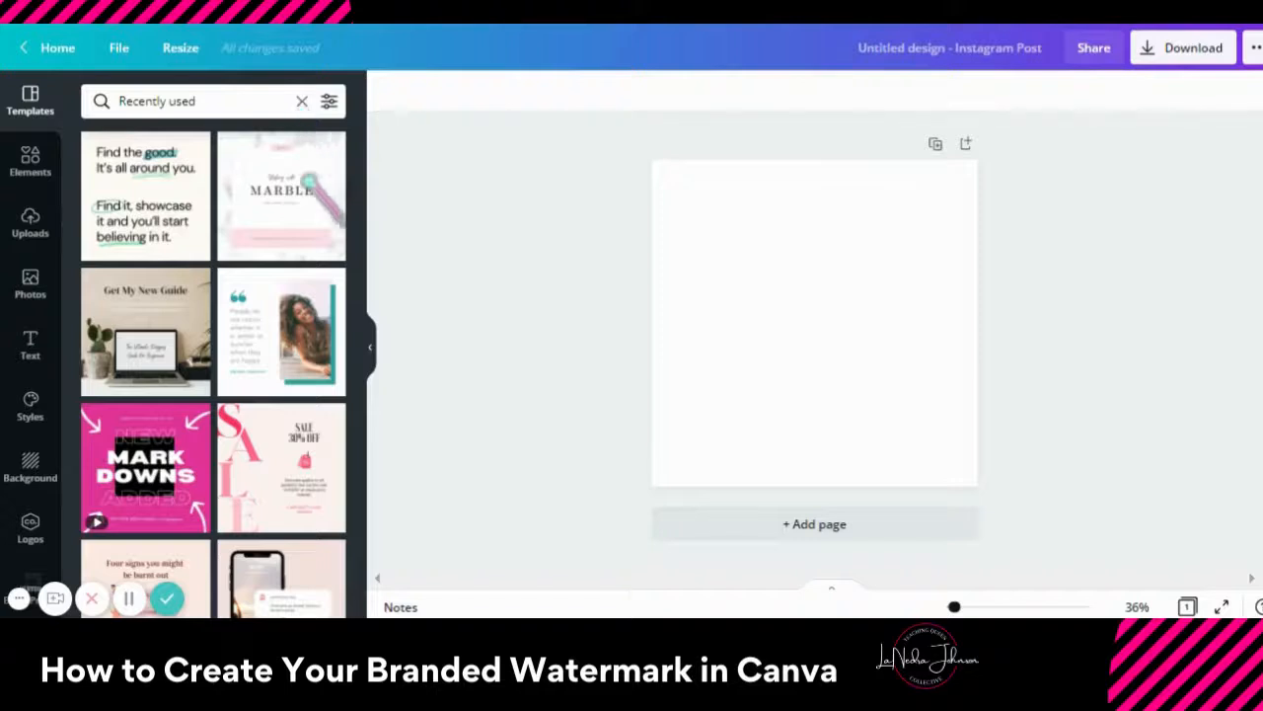
click(302, 100)
click(329, 325)
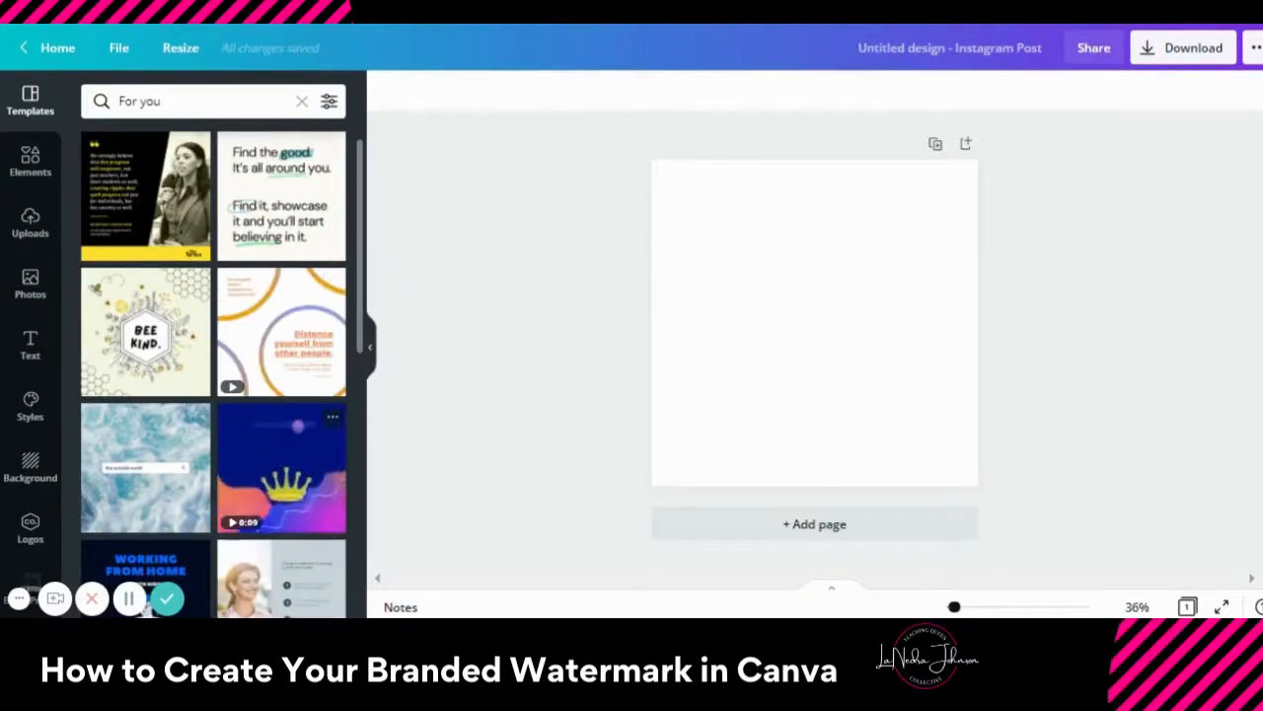
click(297, 426)
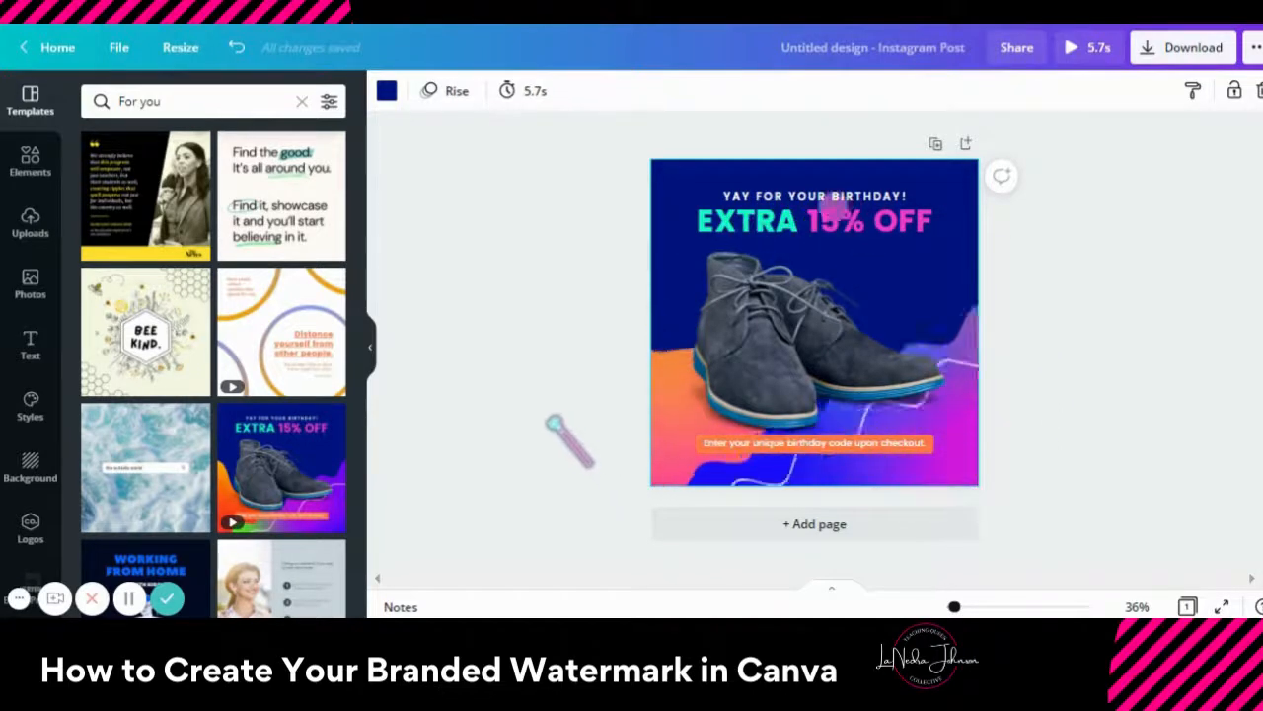
Add the watermark pattern from the brand logos to the post and move it to the page's upper-left corner
click(38, 533)
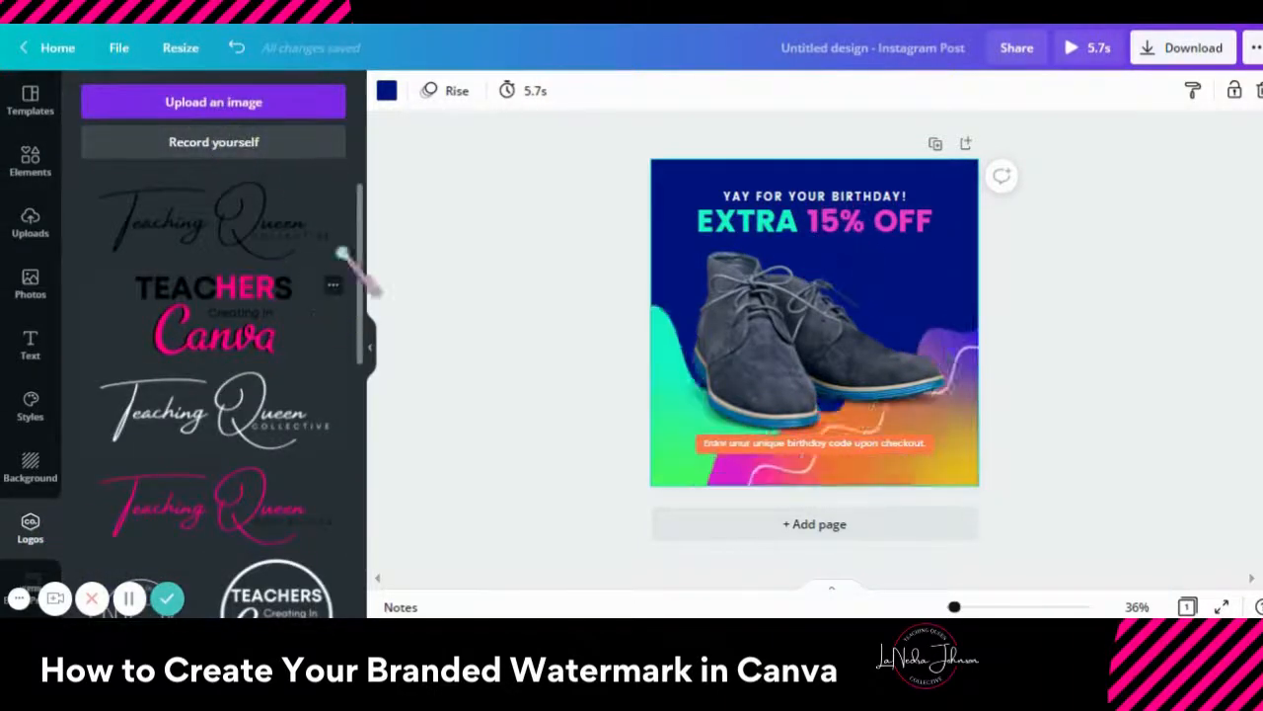
scroll(365, 246, down, 1)
drag(367, 249, 353, 312)
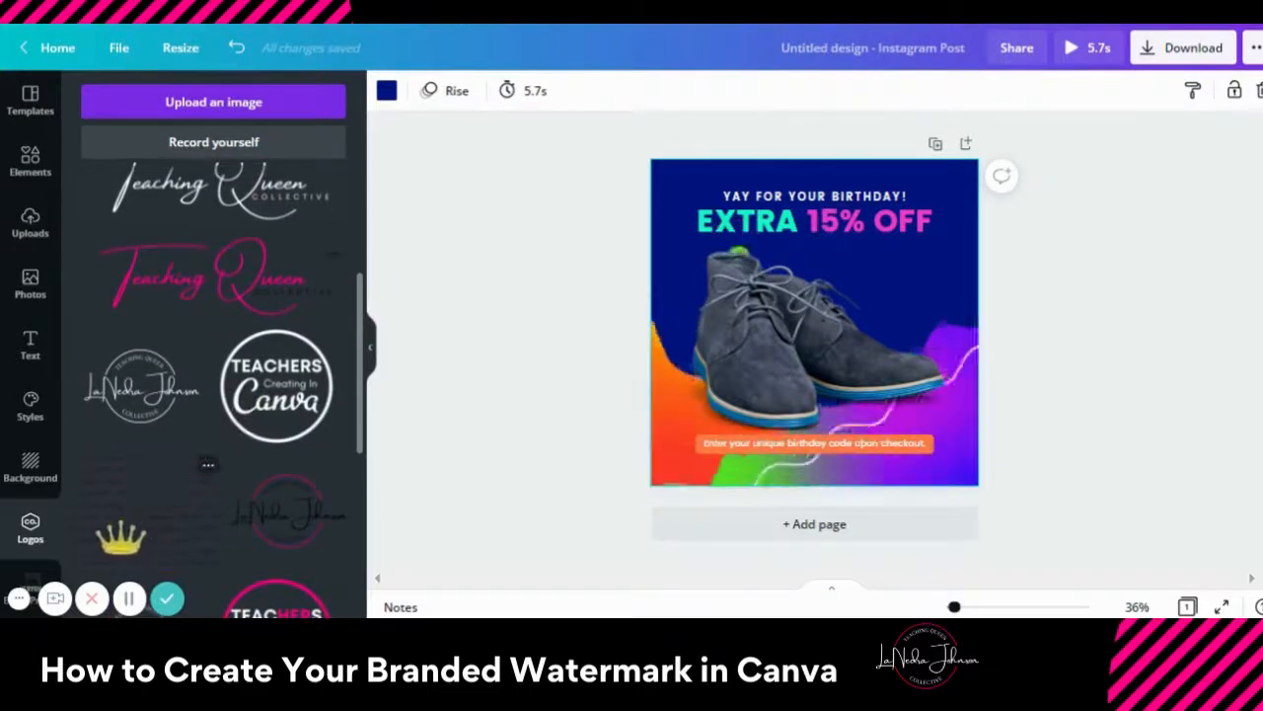
click(753, 244)
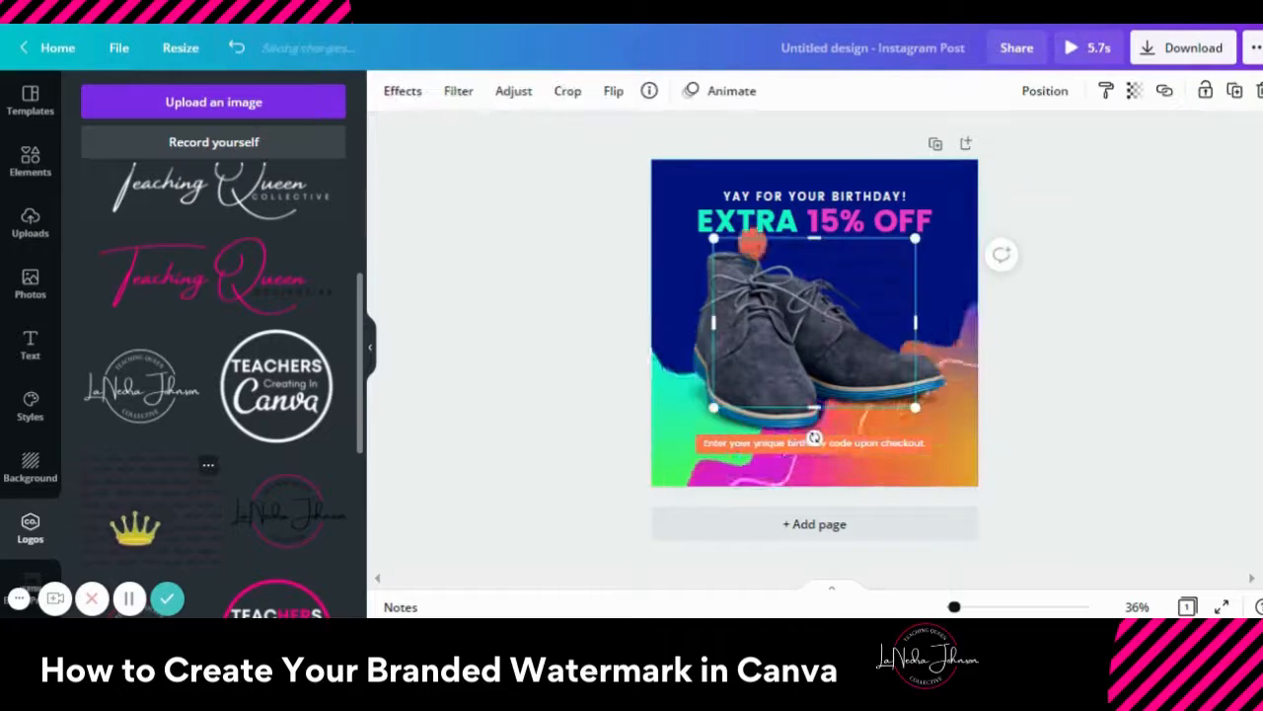
click(371, 345)
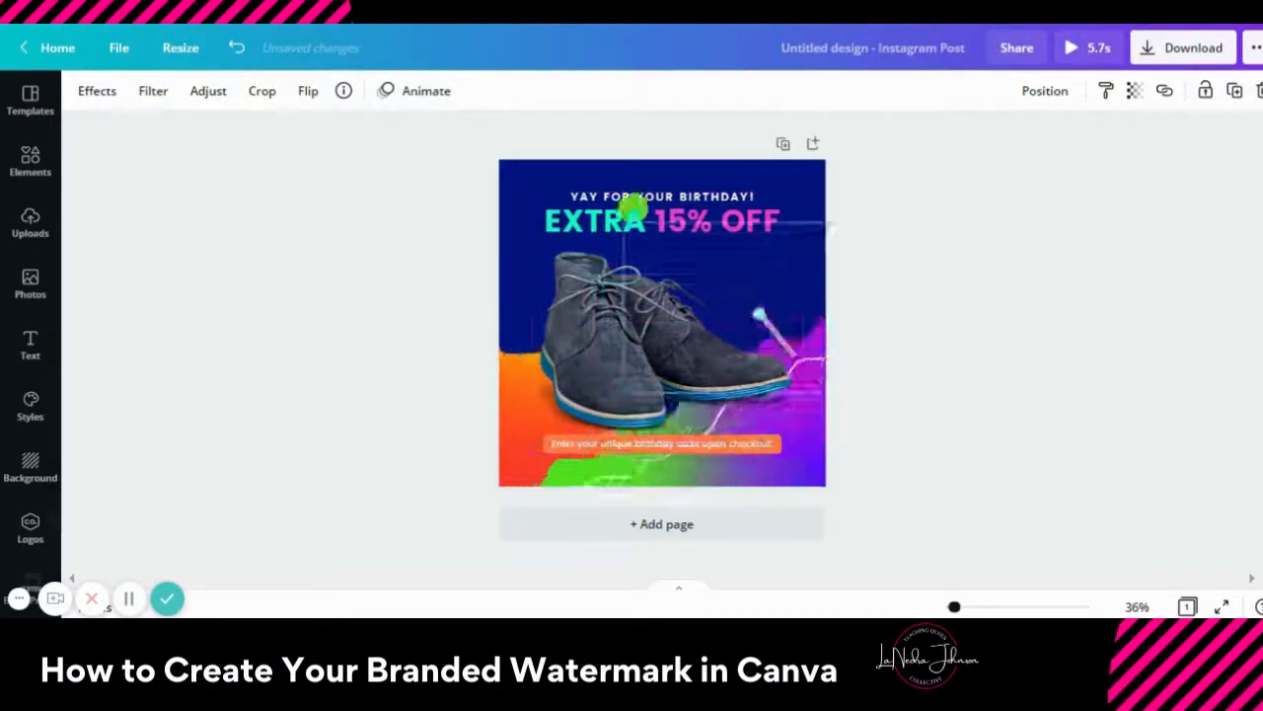
drag(718, 346, 650, 255)
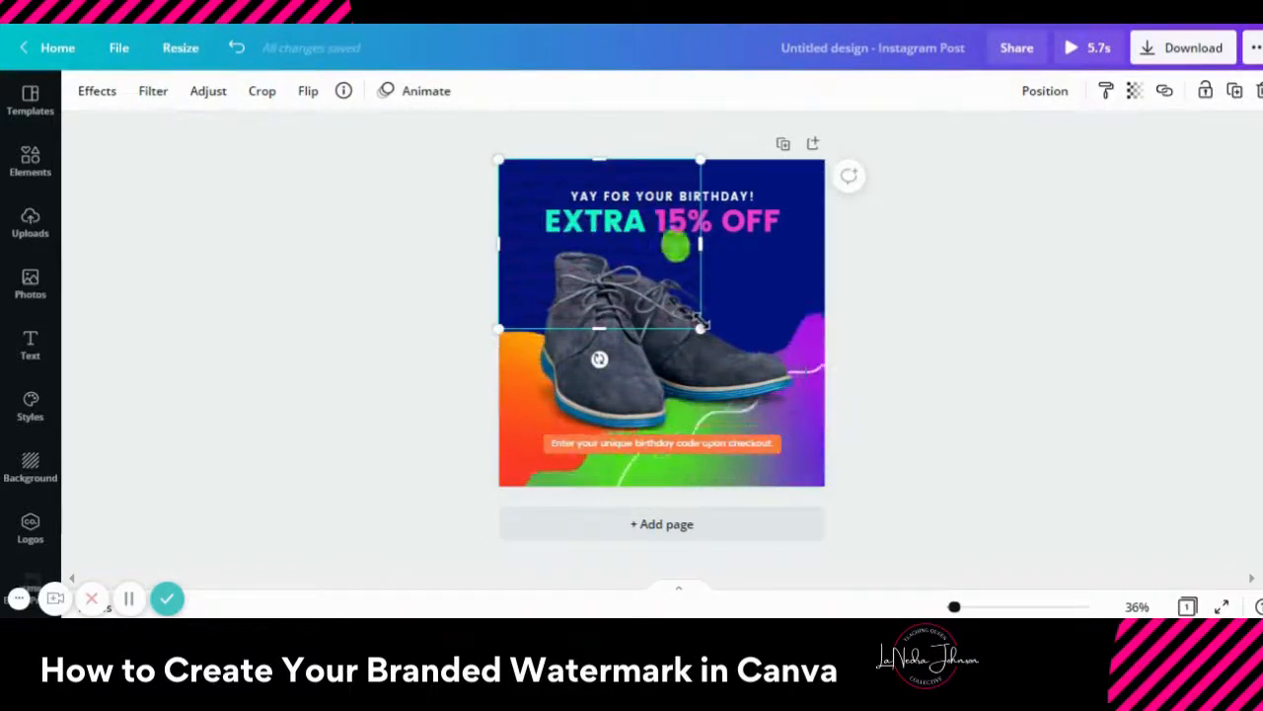
Try shrinking the watermark in the page's upper-left corner and placing a duplicate beside it
drag(699, 326, 582, 314)
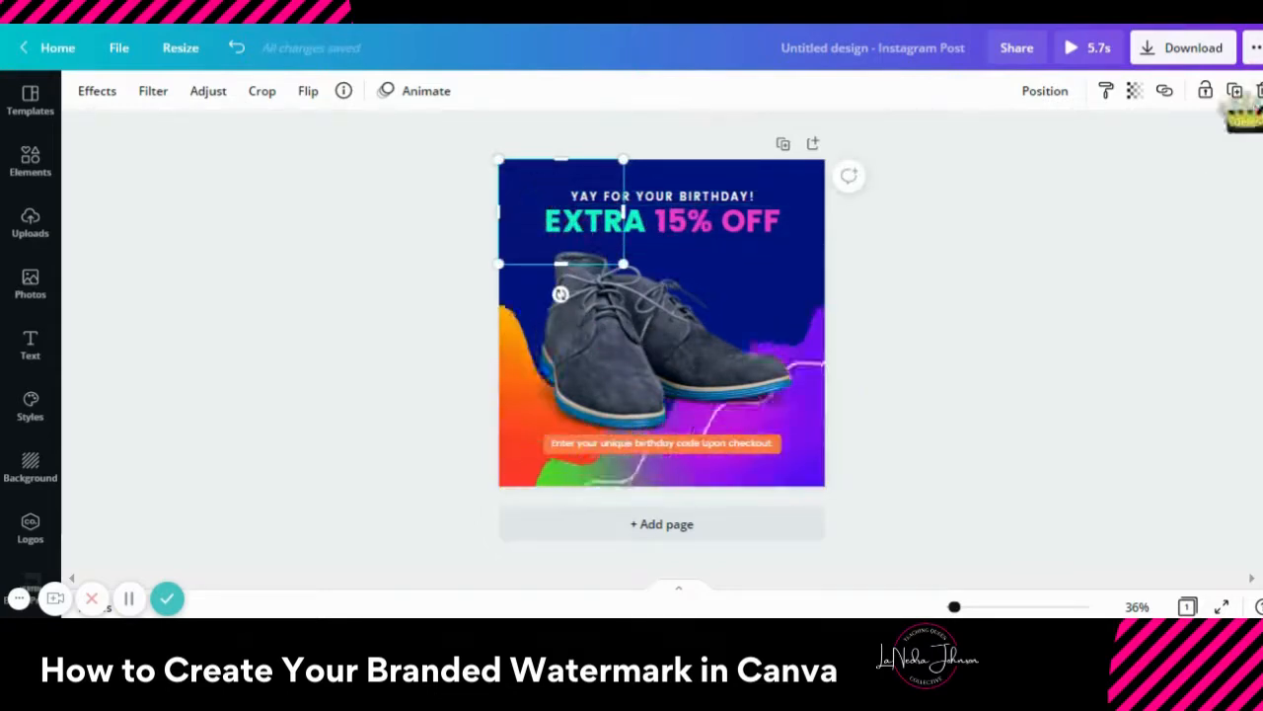
drag(553, 230, 676, 229)
key(Delete)
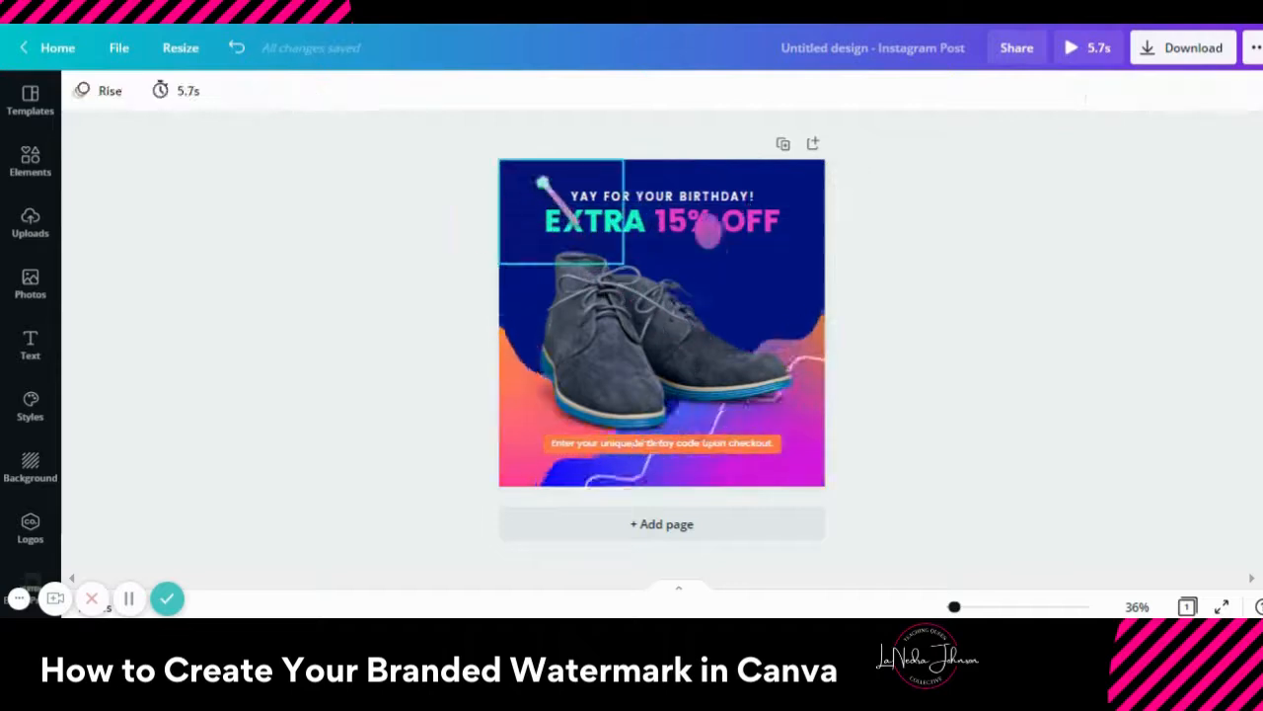
Enlarge the watermark until it covers the whole page and center it horizontally
click(543, 185)
drag(624, 264, 899, 592)
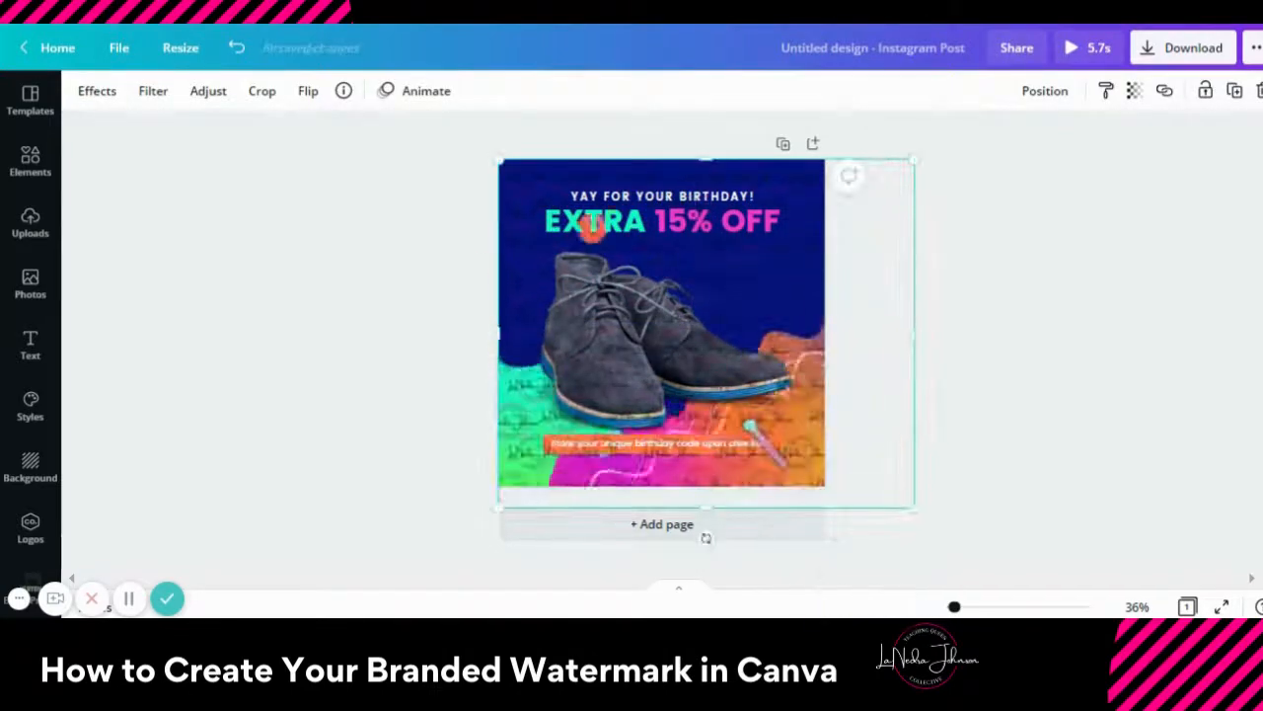
drag(657, 209, 612, 209)
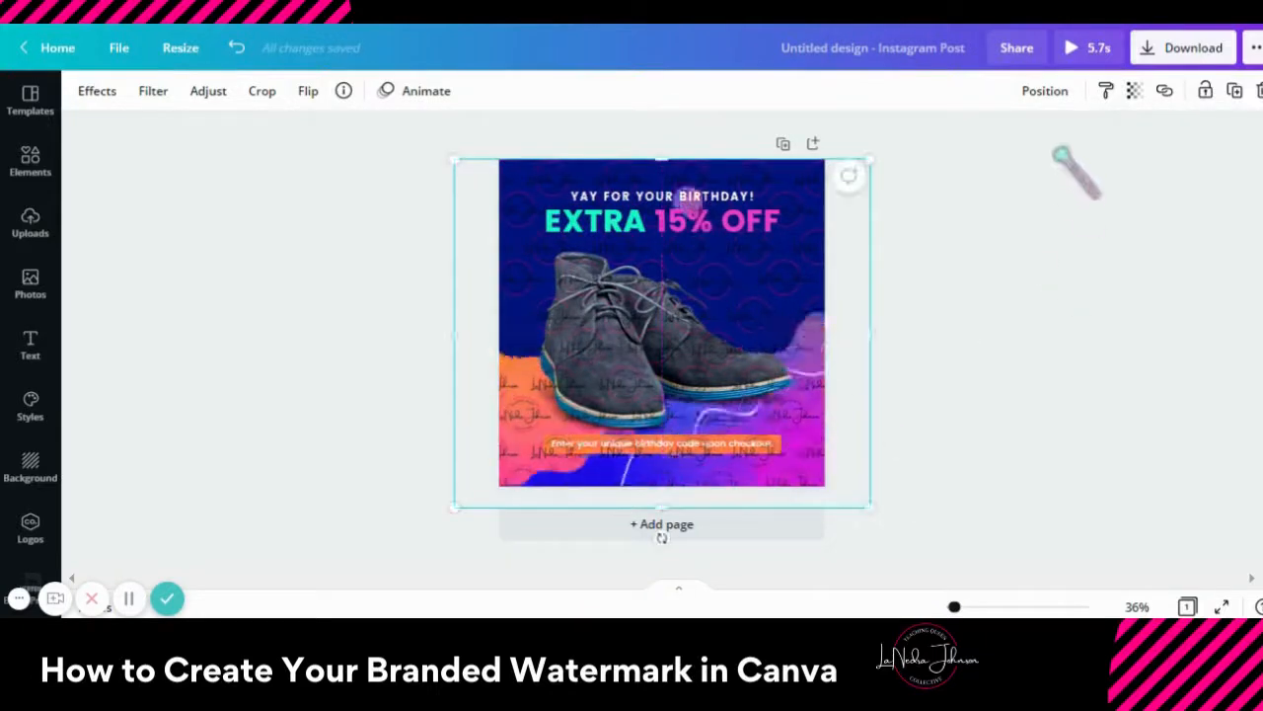
Try sending the watermark to the back, behind the shoes and text
click(1046, 92)
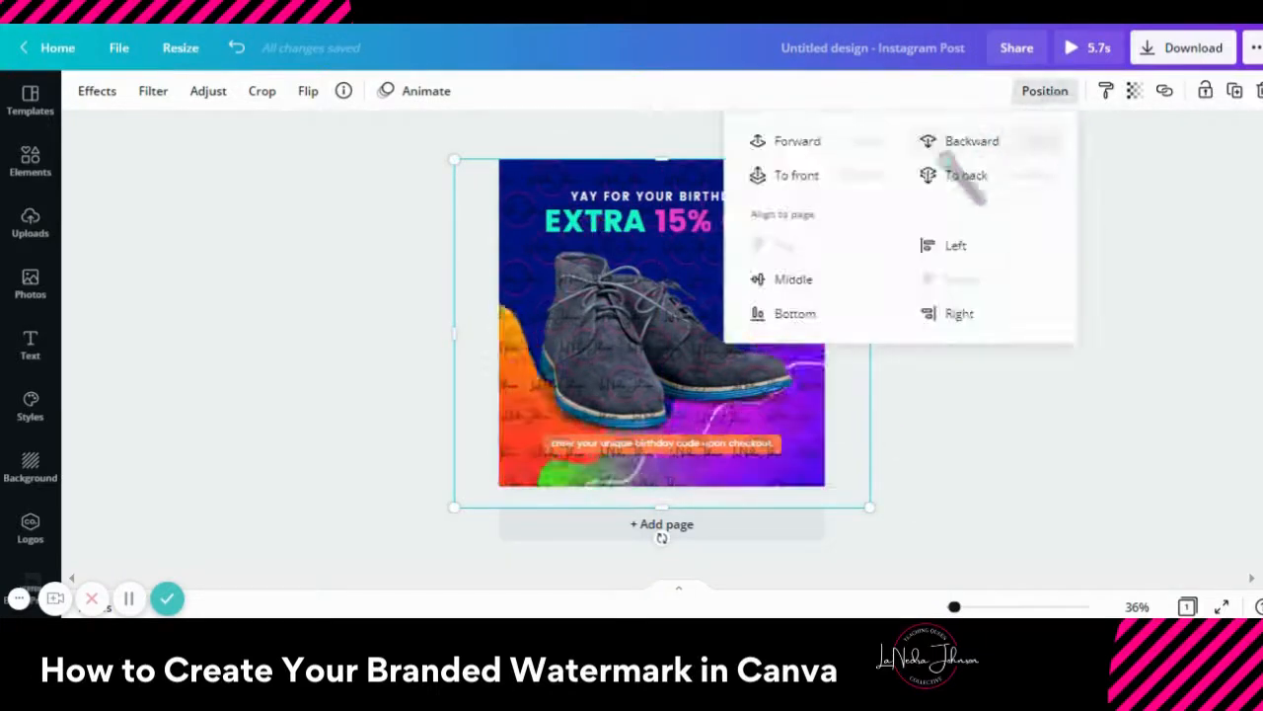
click(812, 178)
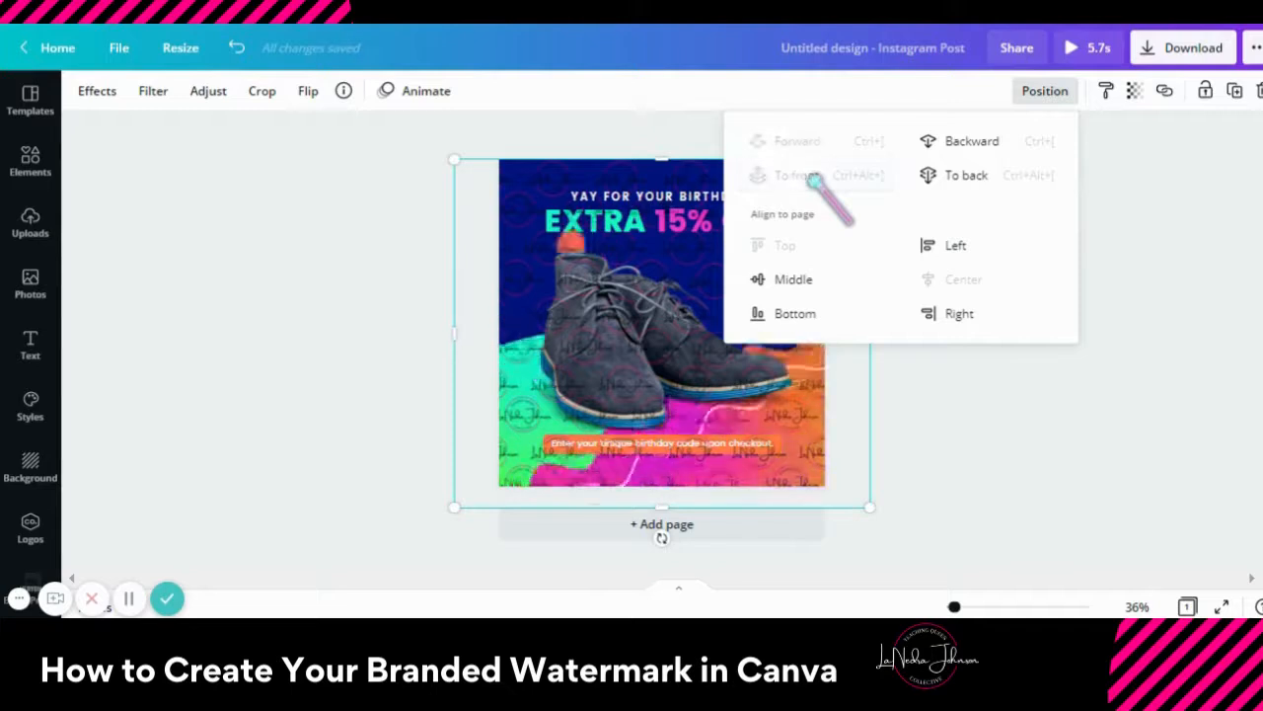
click(971, 144)
click(965, 176)
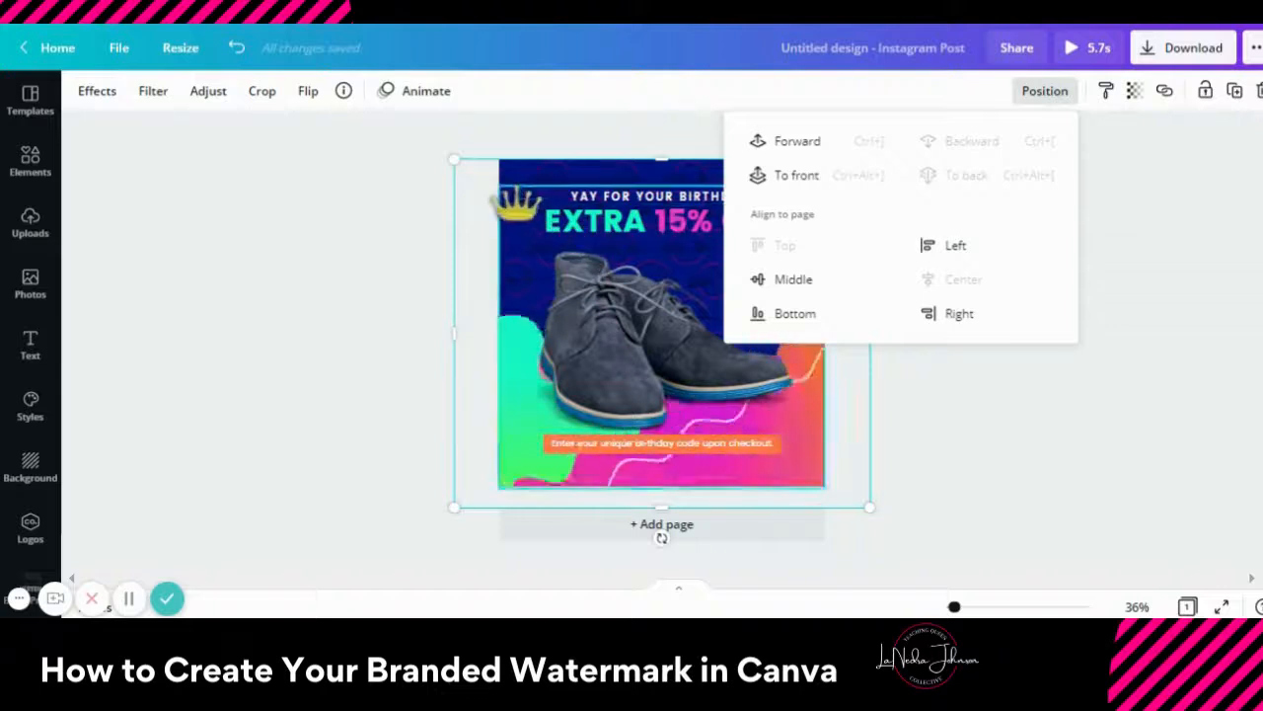
click(525, 184)
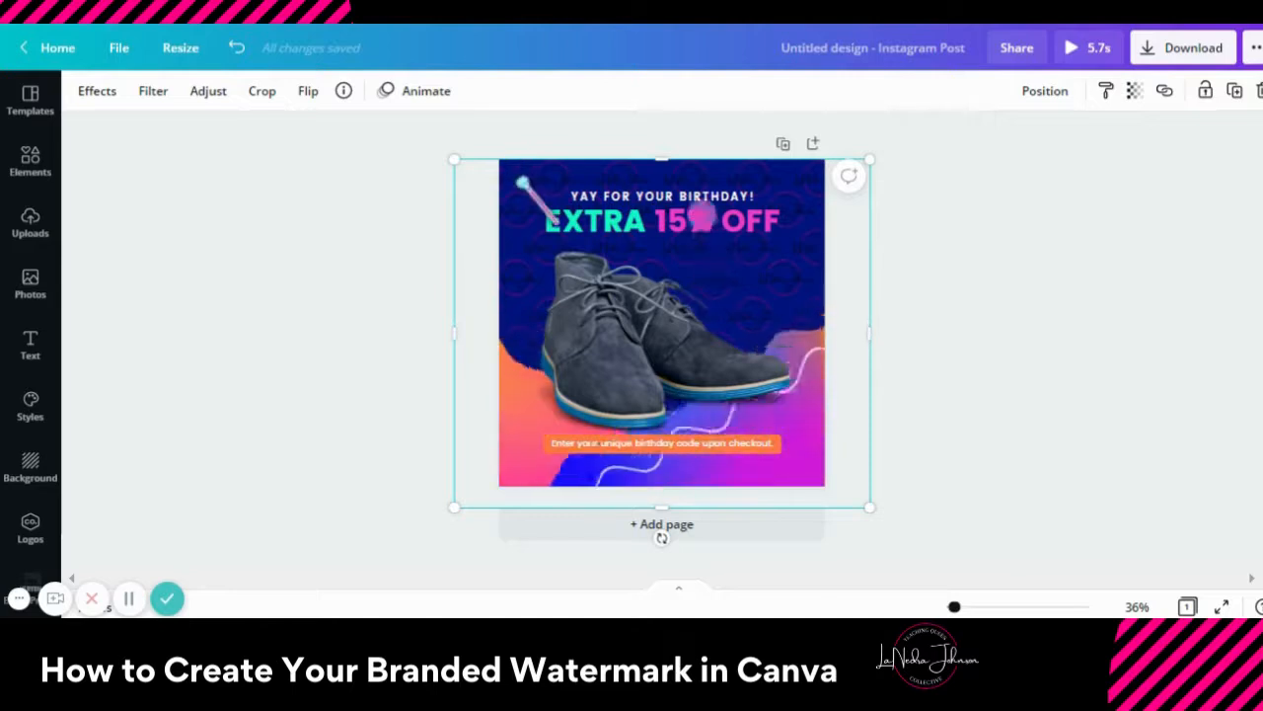
Bring the watermark to the front, over the shoes and text
click(1044, 89)
click(822, 179)
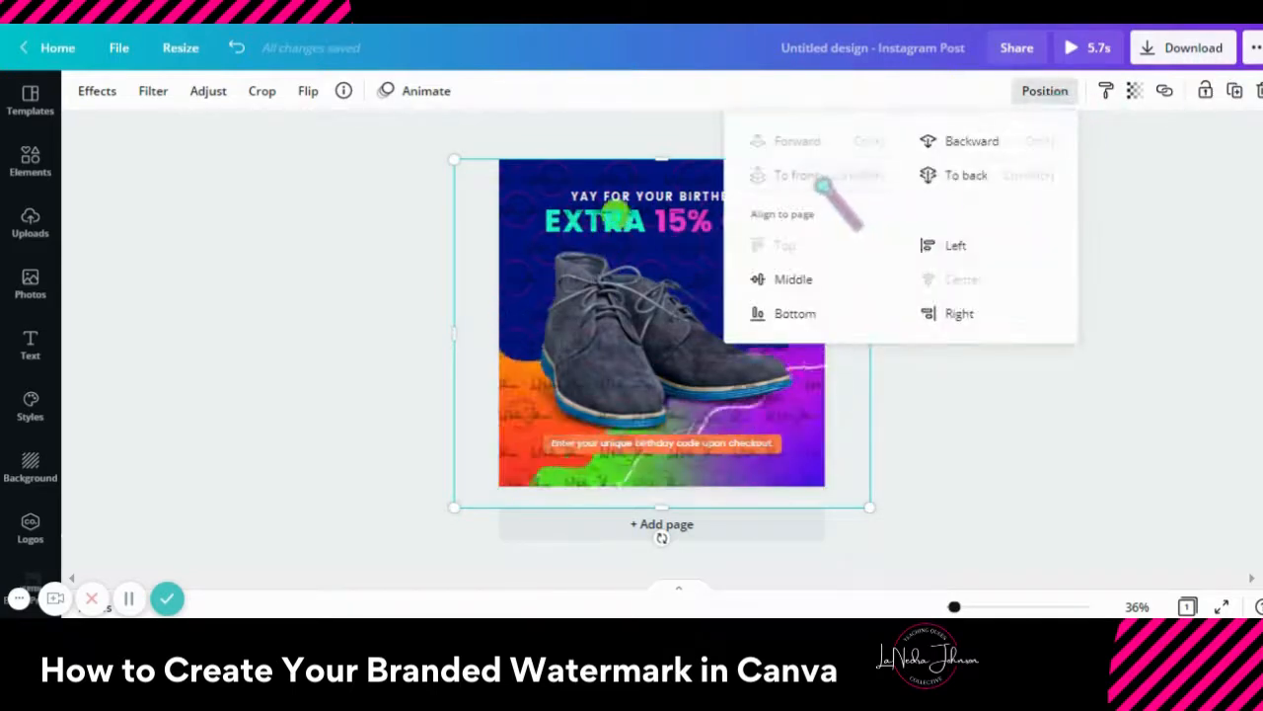
click(1109, 490)
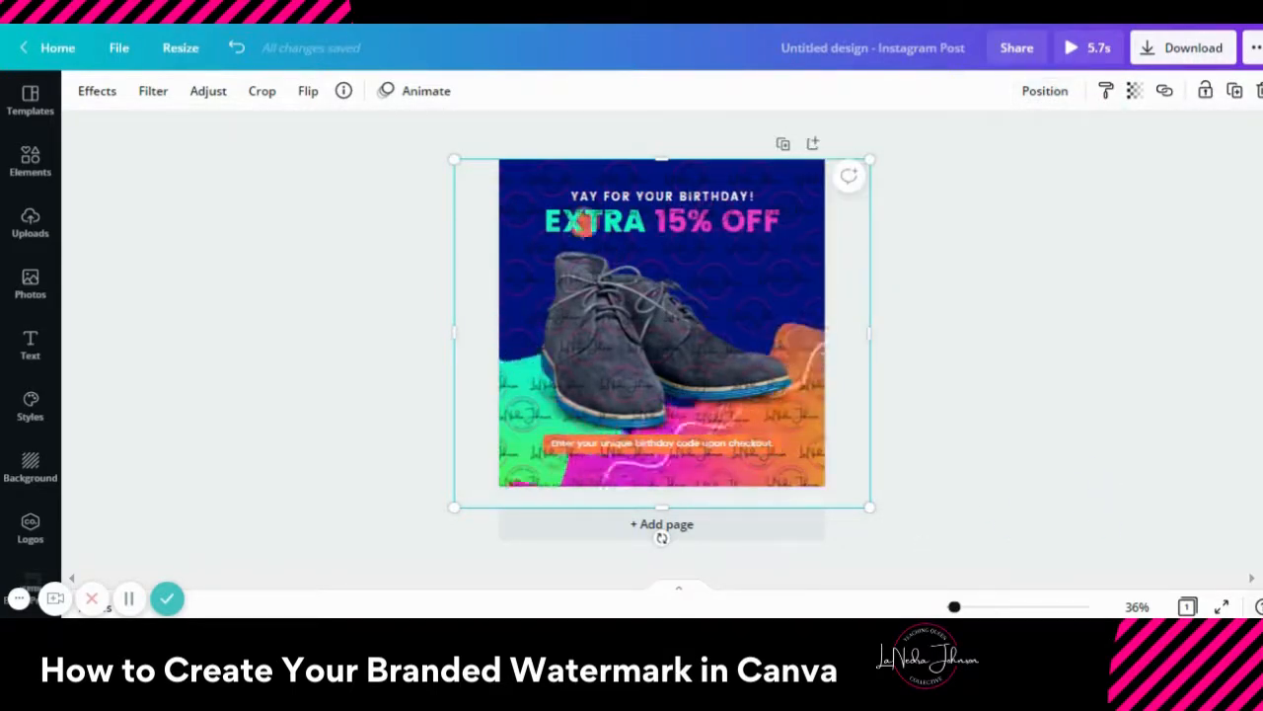
Move the watermark slightly down over the shoes
key(ctrl+plus)
key(ctrl+plus)
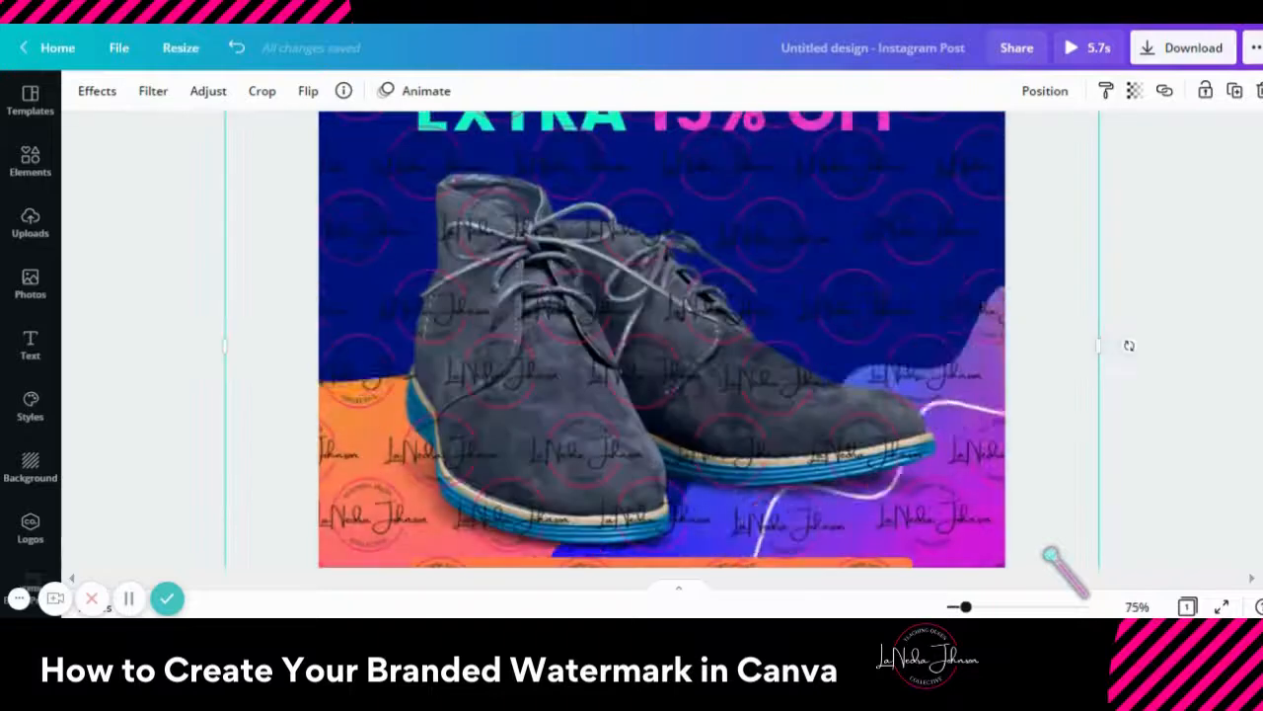
mouse_move(839, 376)
mouse_down()
mouse_move(742, 375)
mouse_move(839, 388)
mouse_up()
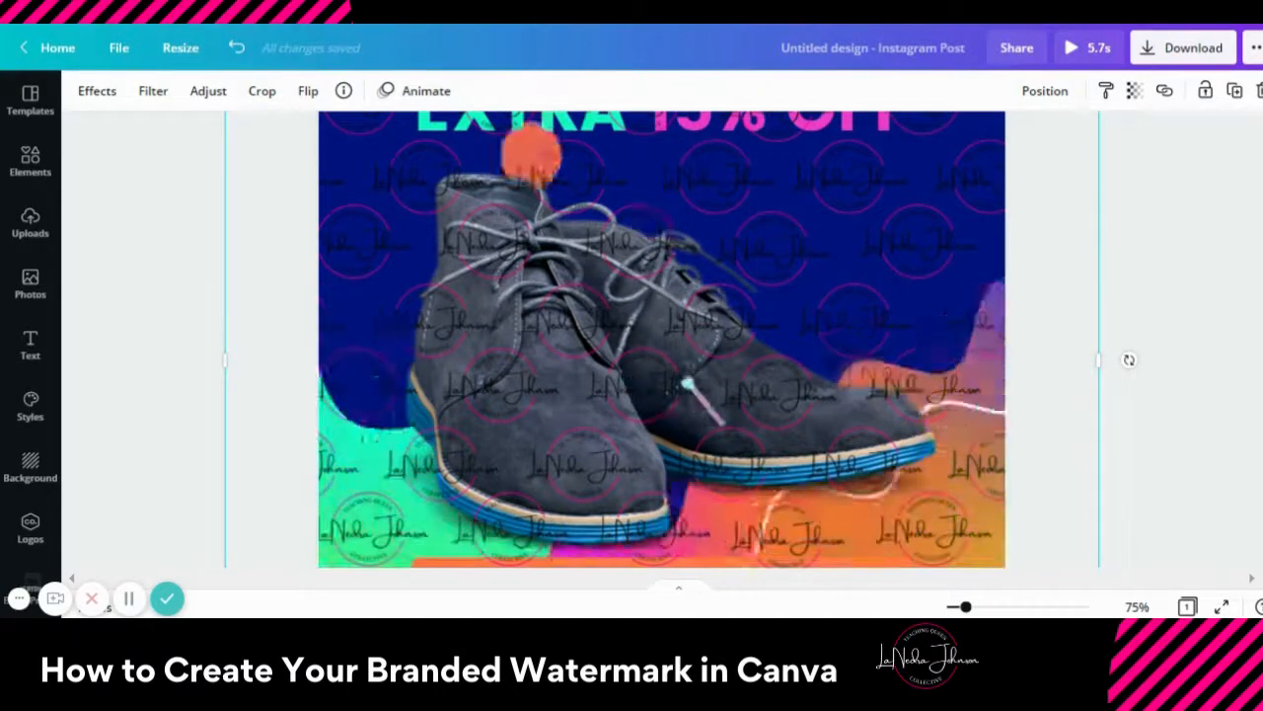
Set the watermark's transparency to 45
click(1131, 89)
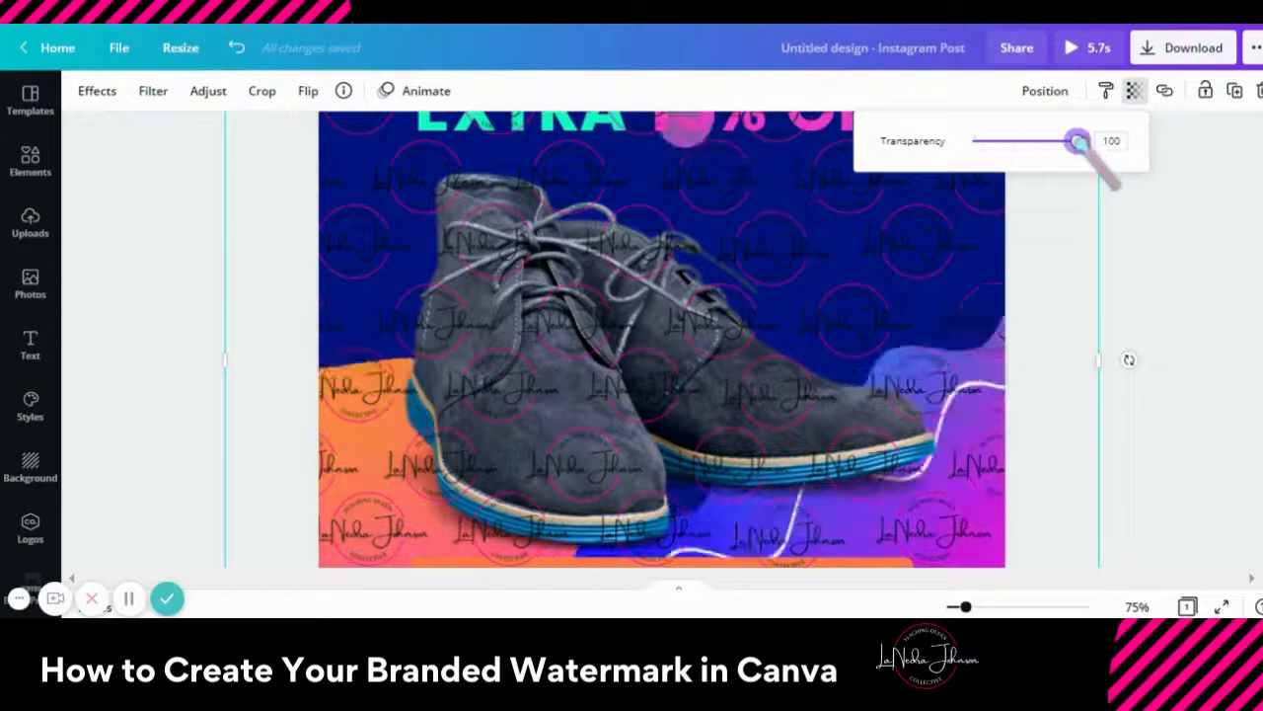
drag(1078, 140, 1016, 143)
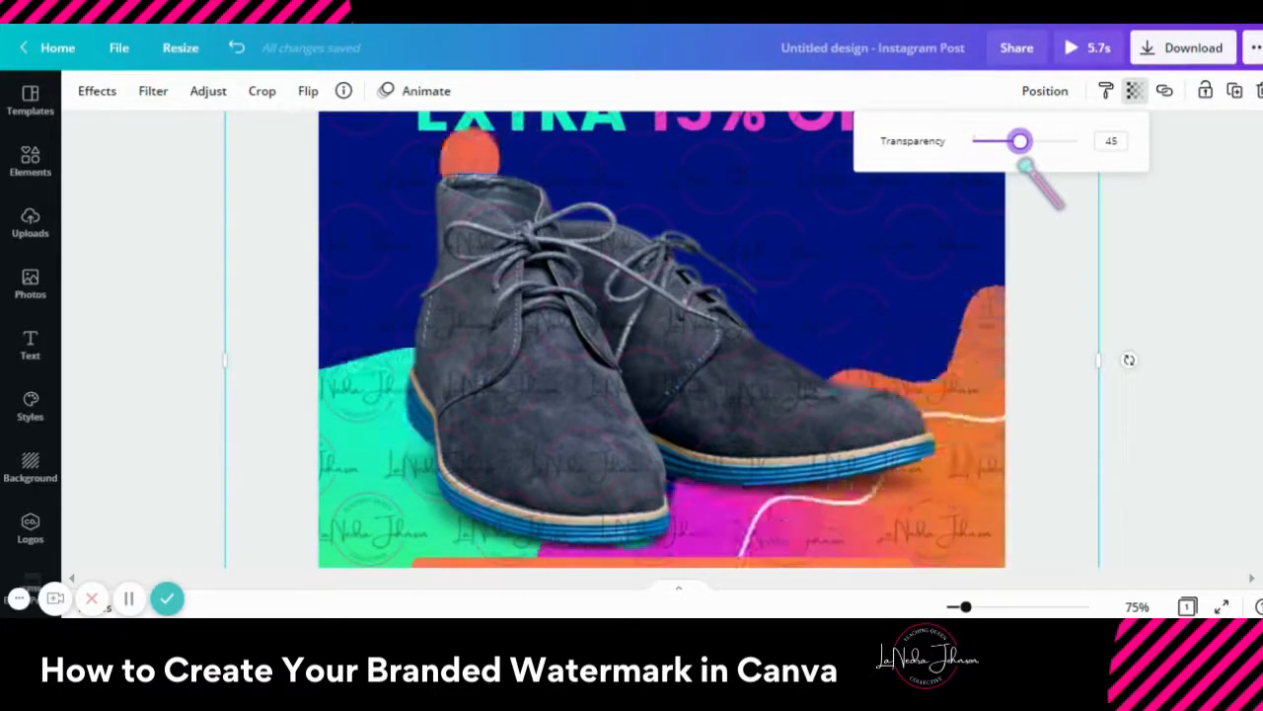
click(1150, 273)
Open the download settings of the watermarked post and bring up the file type choices
scroll(661, 339, up, 2)
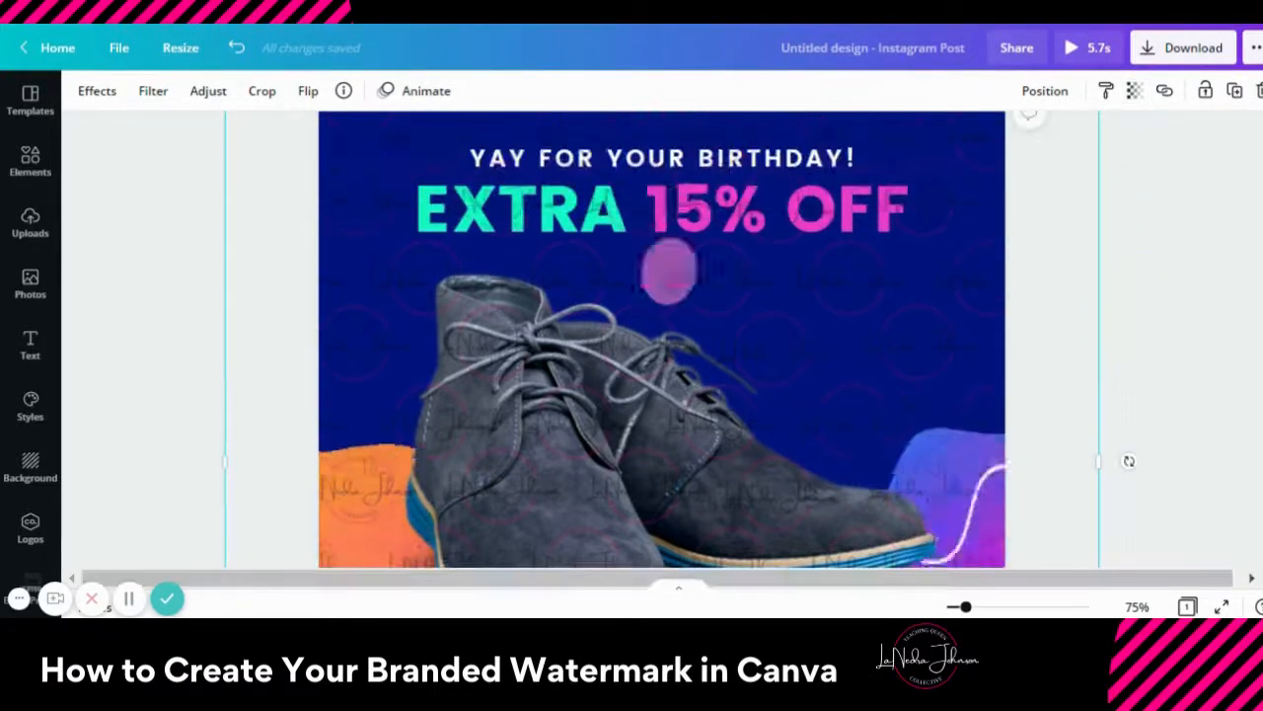
click(1180, 47)
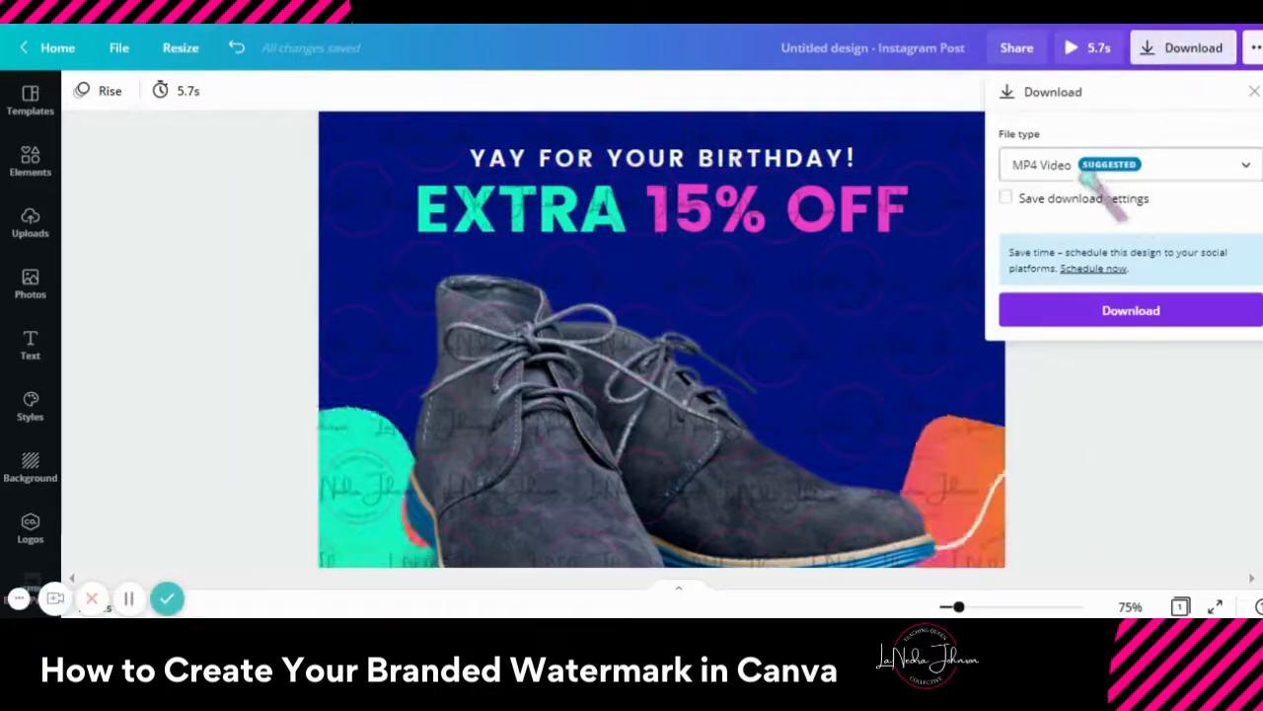
click(1086, 167)
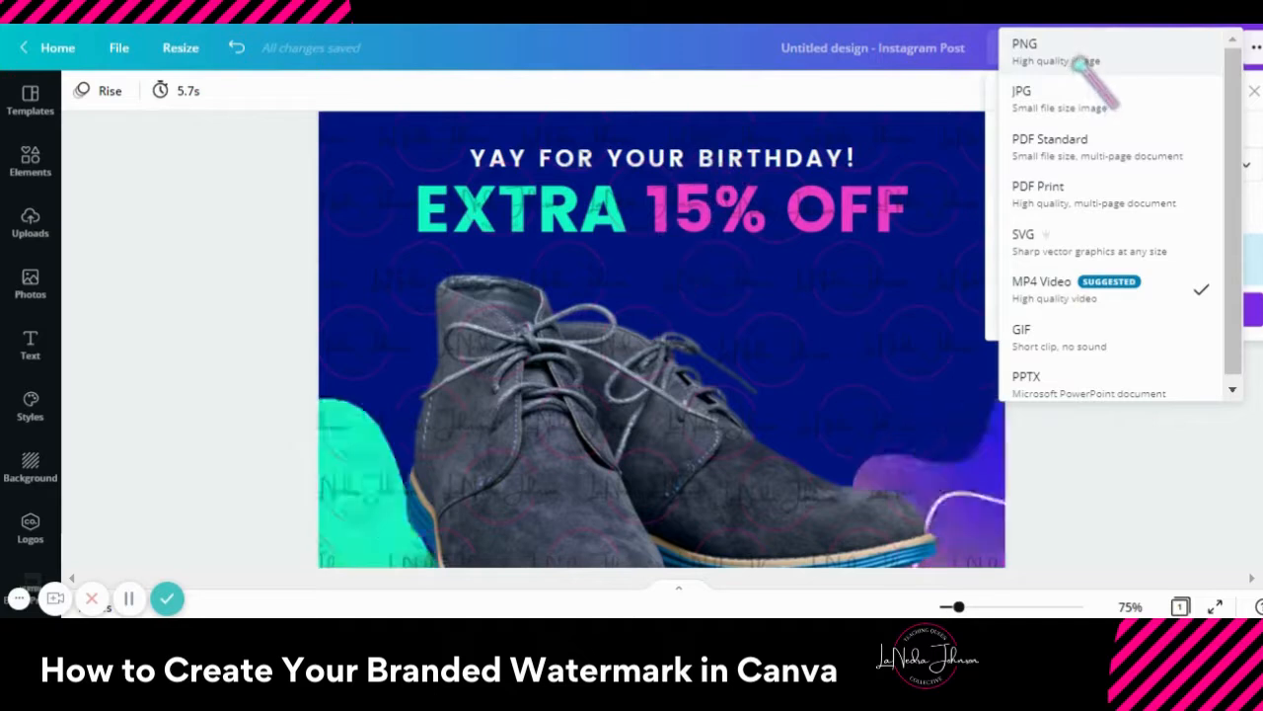